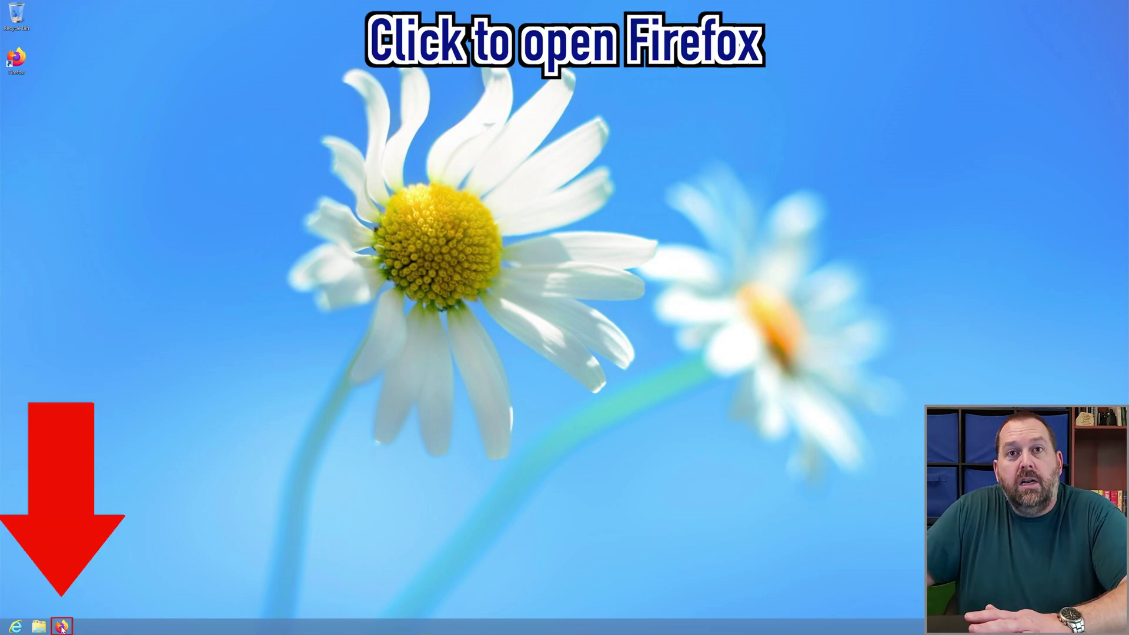
Open Firefox and go to duckduckgo.com.
{"action": "left_click", "coordinate": [63, 628]}
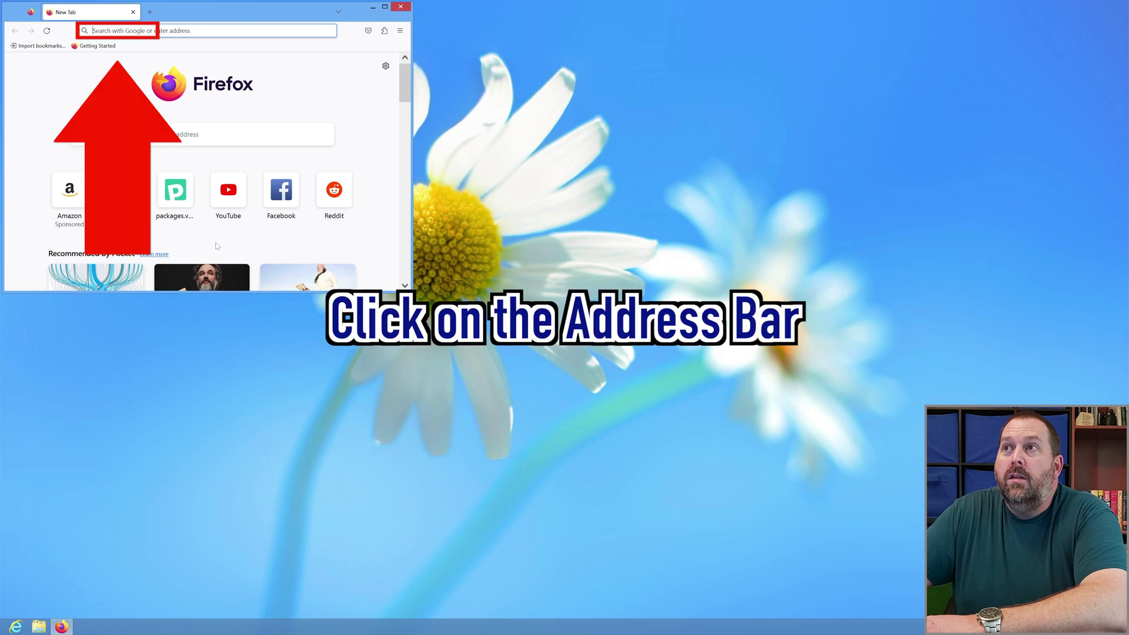
{"action": "left_click", "coordinate": [251, 30]}
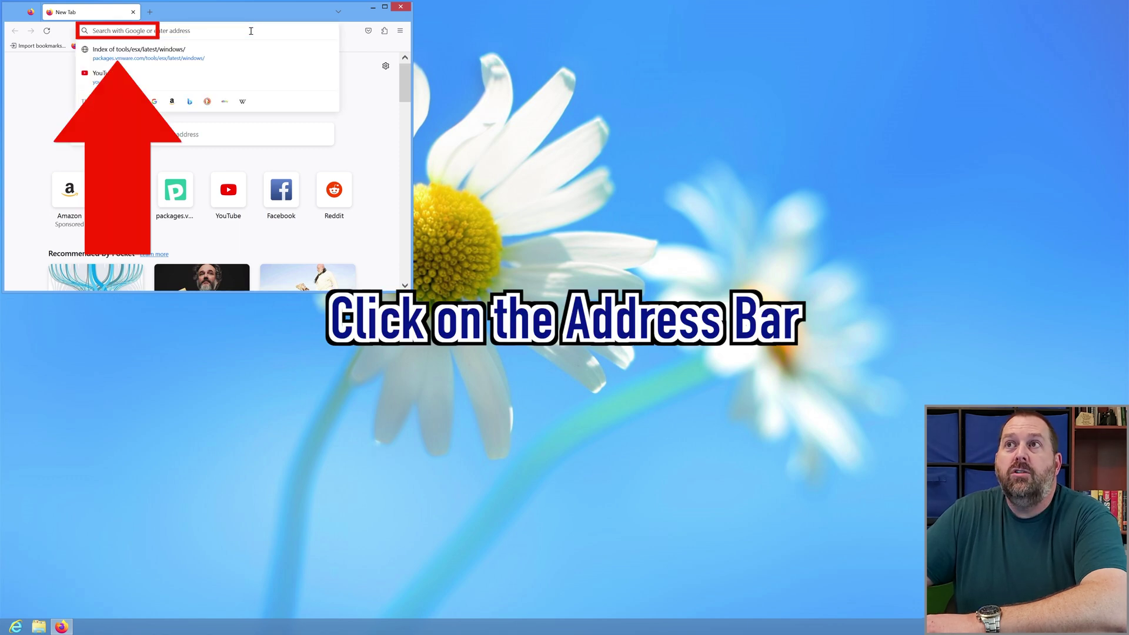
{"action": "type", "text": "duckd"}
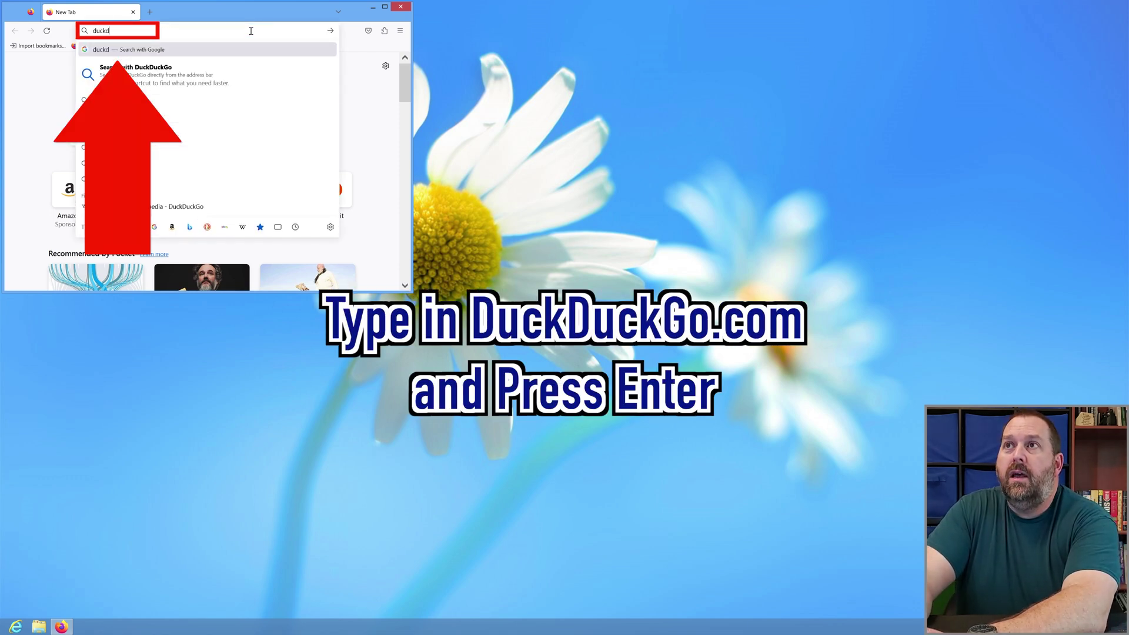
{"action": "type", "text": "uckgo.com"}
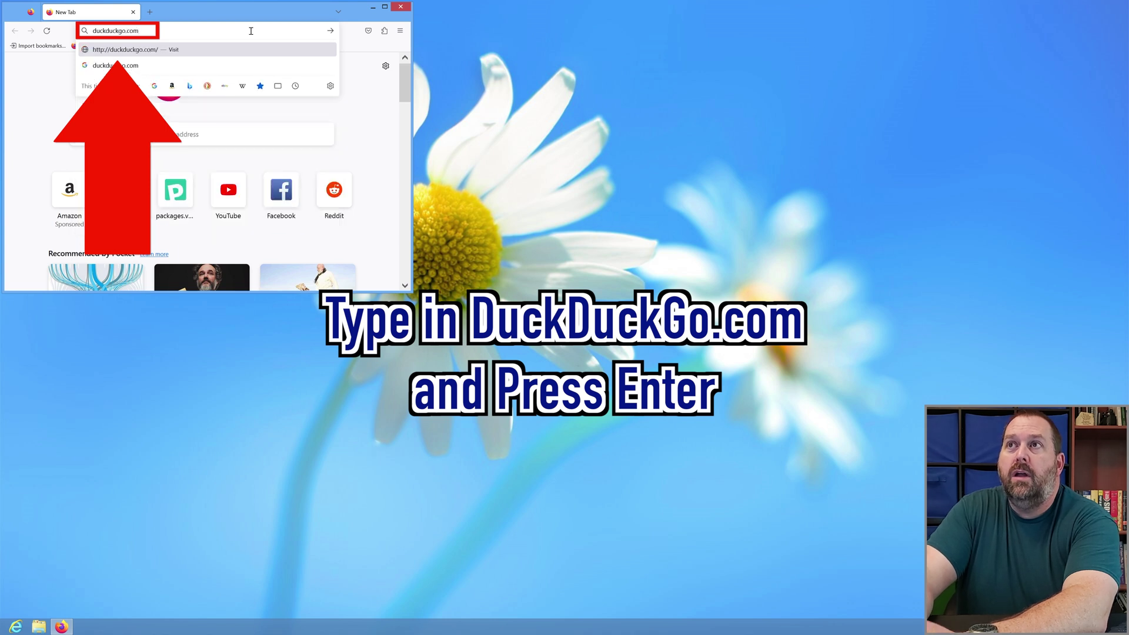
{"action": "key", "text": "Return"}
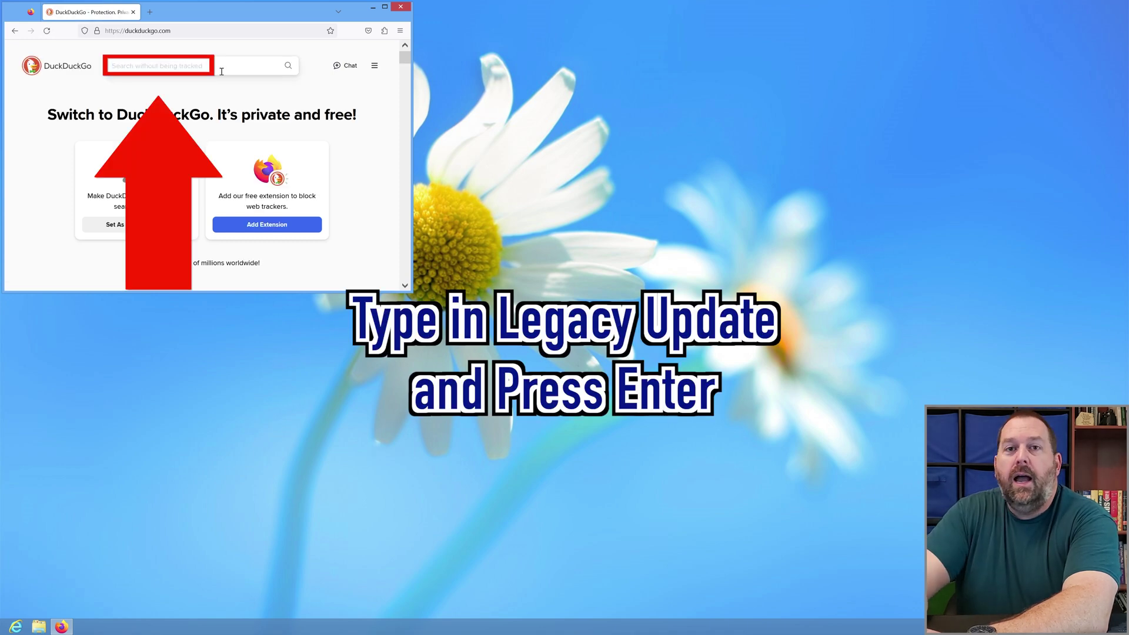
Search DuckDuckGo for "legacy update" and maximize the browser window.
{"action": "type", "text": "legac"}
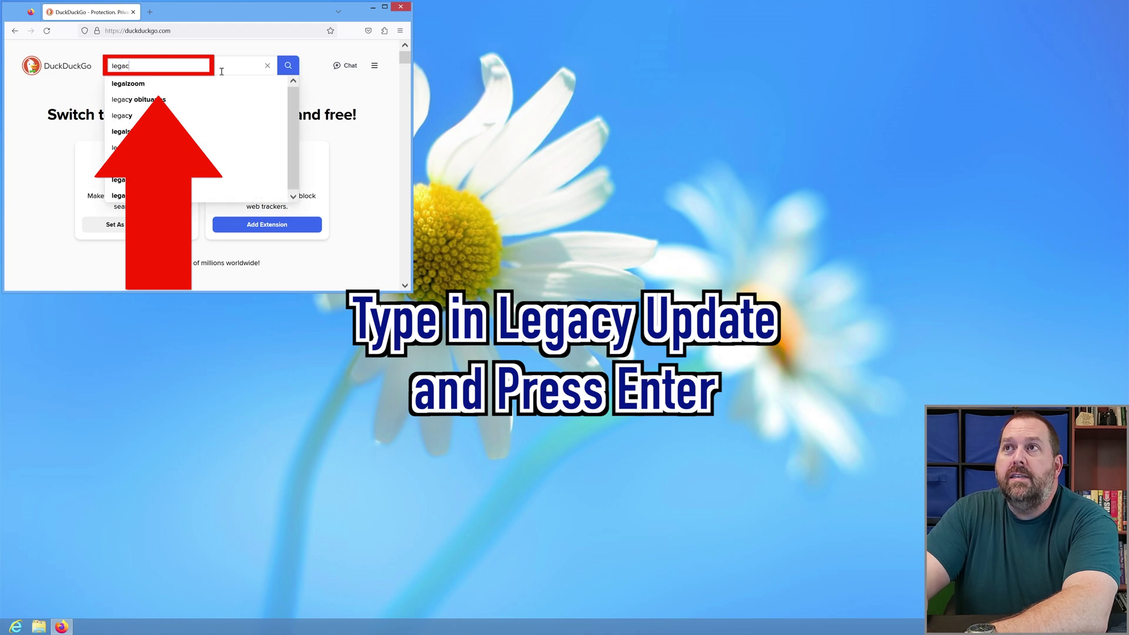
{"action": "type", "text": "y update"}
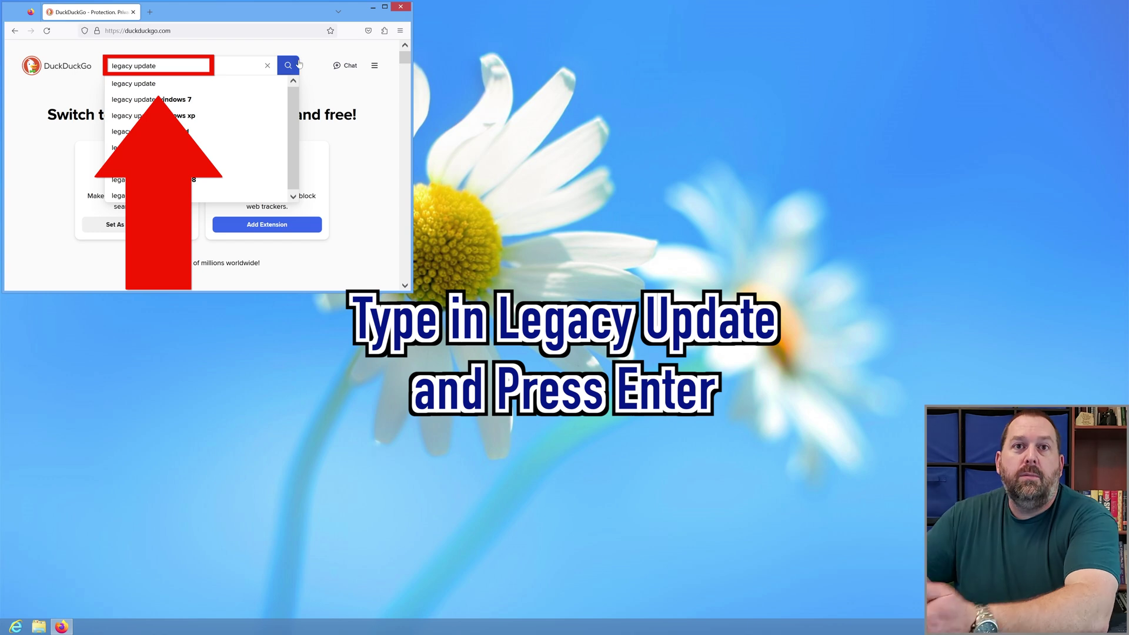
{"action": "left_click", "coordinate": [290, 66]}
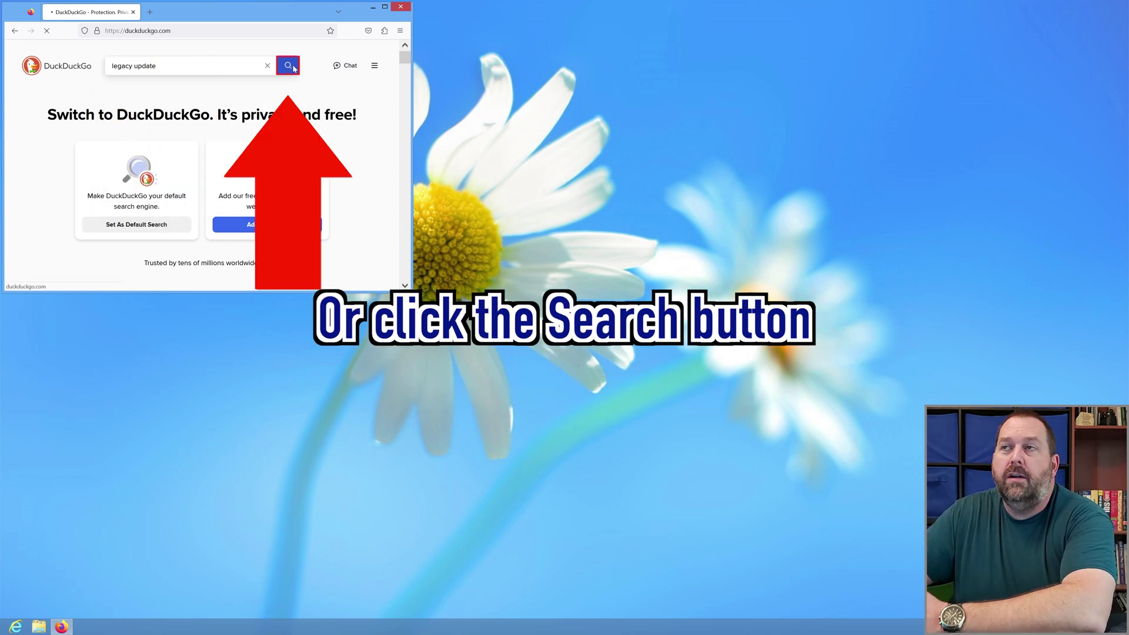
{"action": "left_click", "coordinate": [385, 7]}
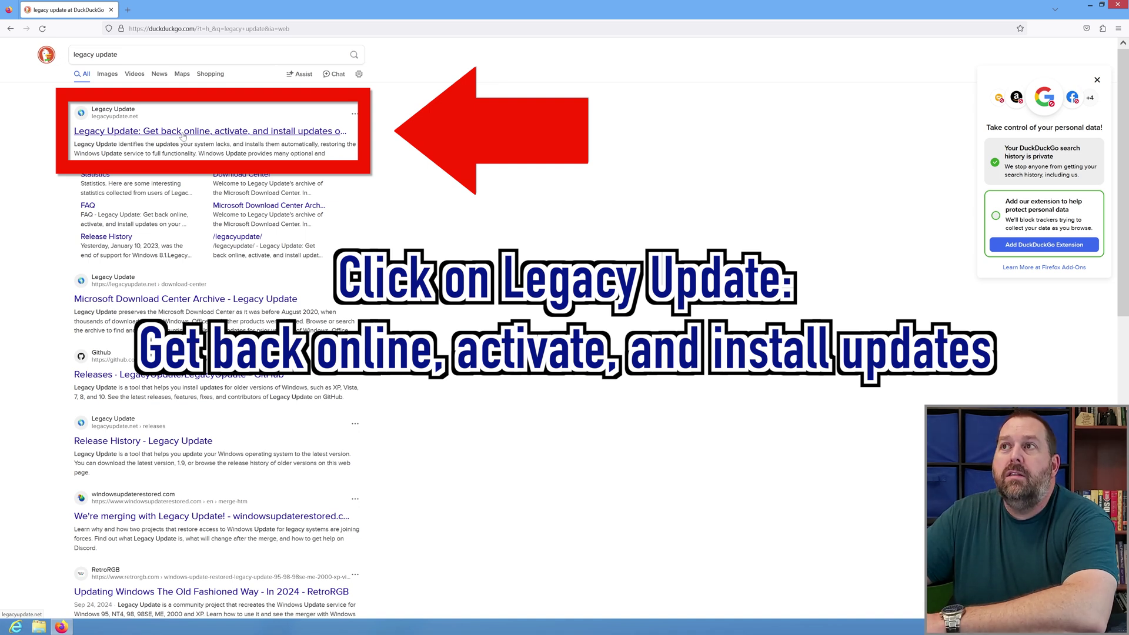
Open the Legacy Update website from the first search result, download its installer and show the downloaded file in its folder.
{"action": "left_click", "coordinate": [183, 136]}
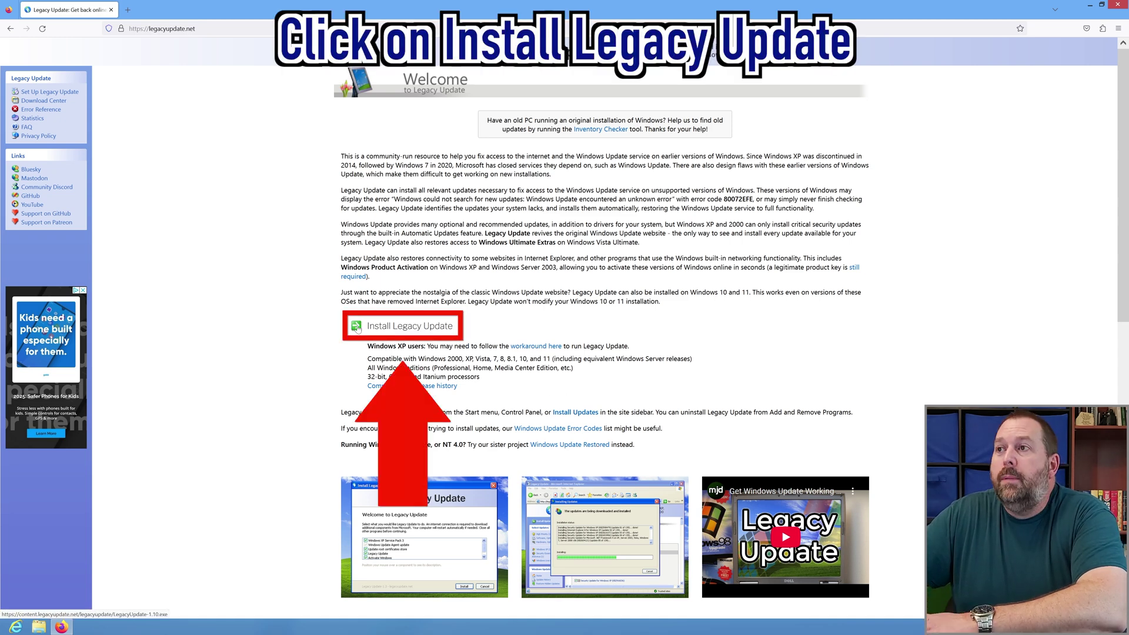
{"action": "left_click", "coordinate": [357, 328]}
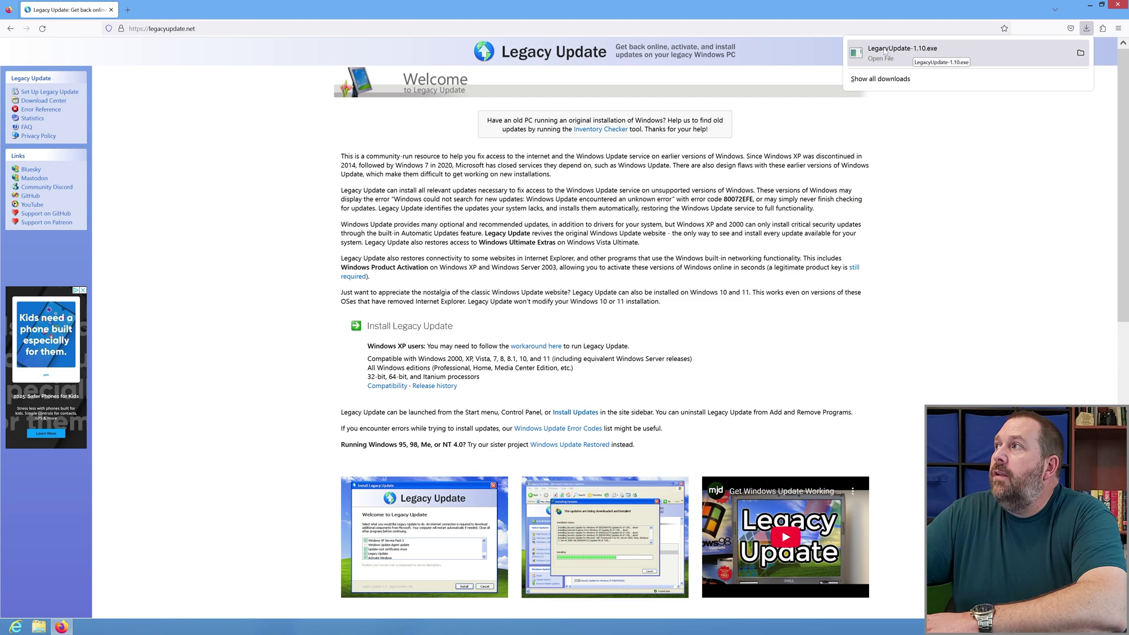
{"action": "left_click", "coordinate": [1081, 55]}
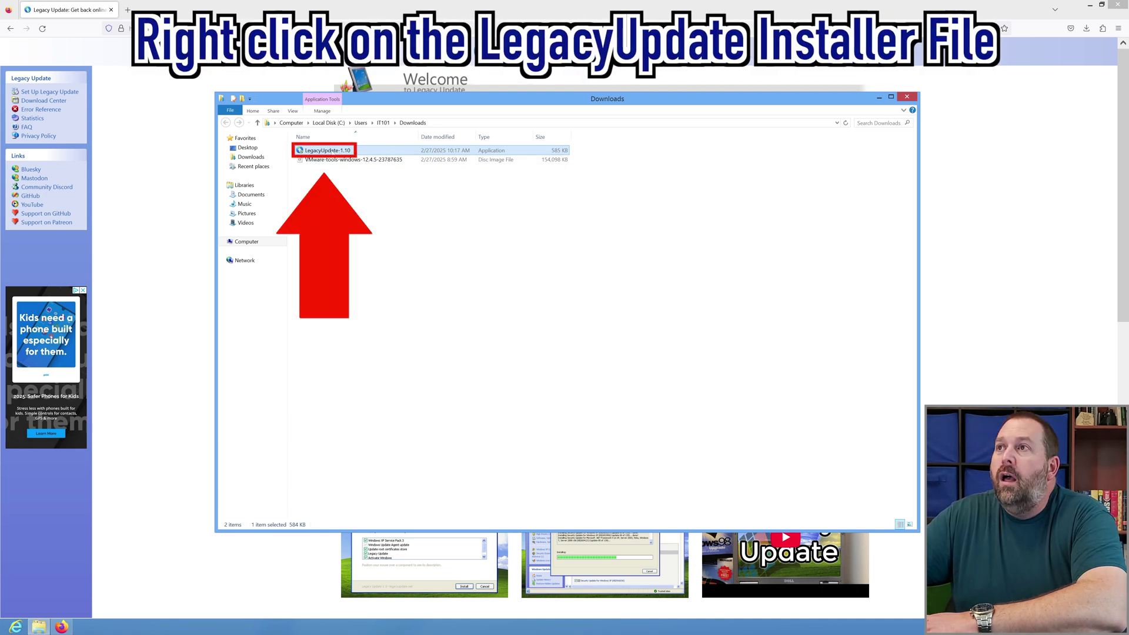
Run the LegacyUpdate-1.10 installer as administrator, allow it to make changes and install the preselected components.
{"action": "right_click", "coordinate": [332, 153]}
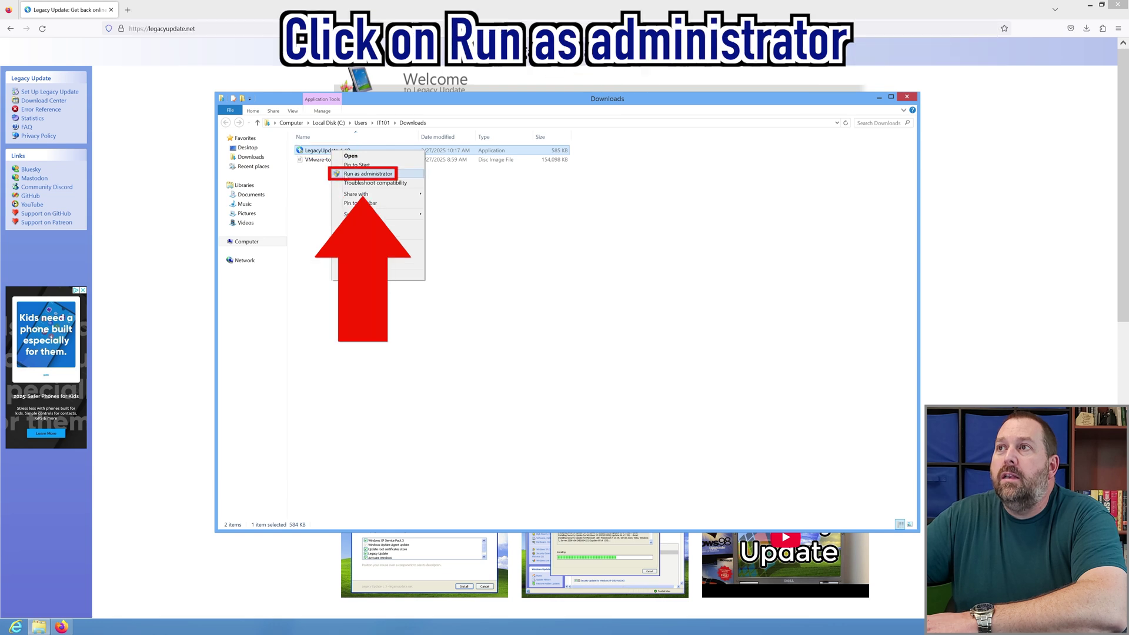
{"action": "left_click", "coordinate": [353, 174]}
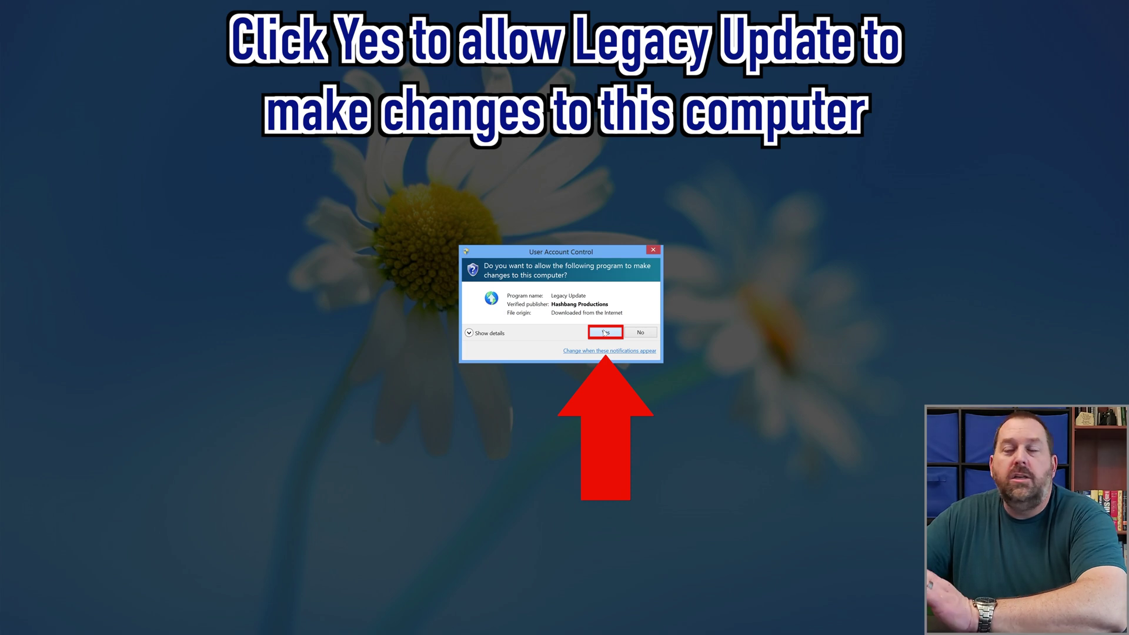
{"action": "left_click", "coordinate": [605, 332]}
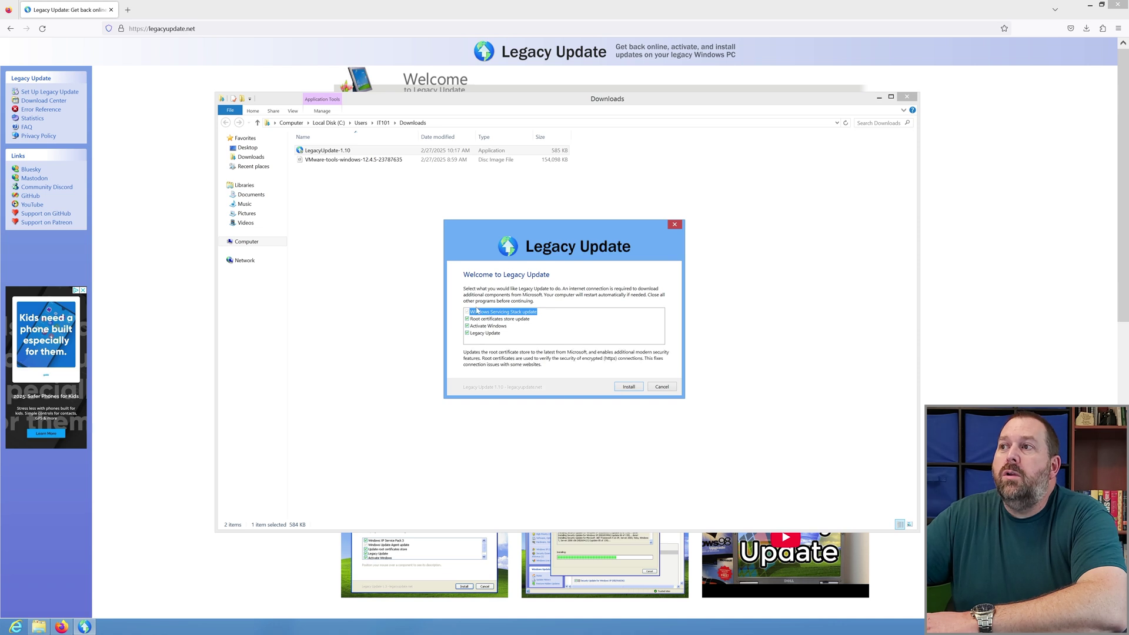
{"action": "mouse_move", "coordinate": [471, 316]}
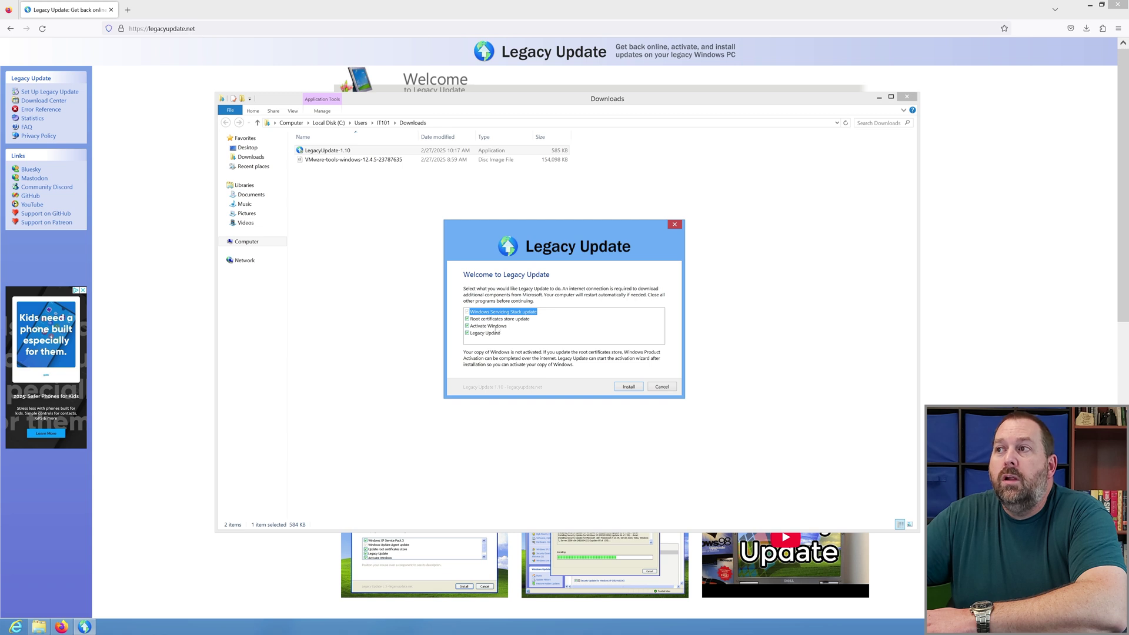
{"action": "left_click", "coordinate": [629, 387]}
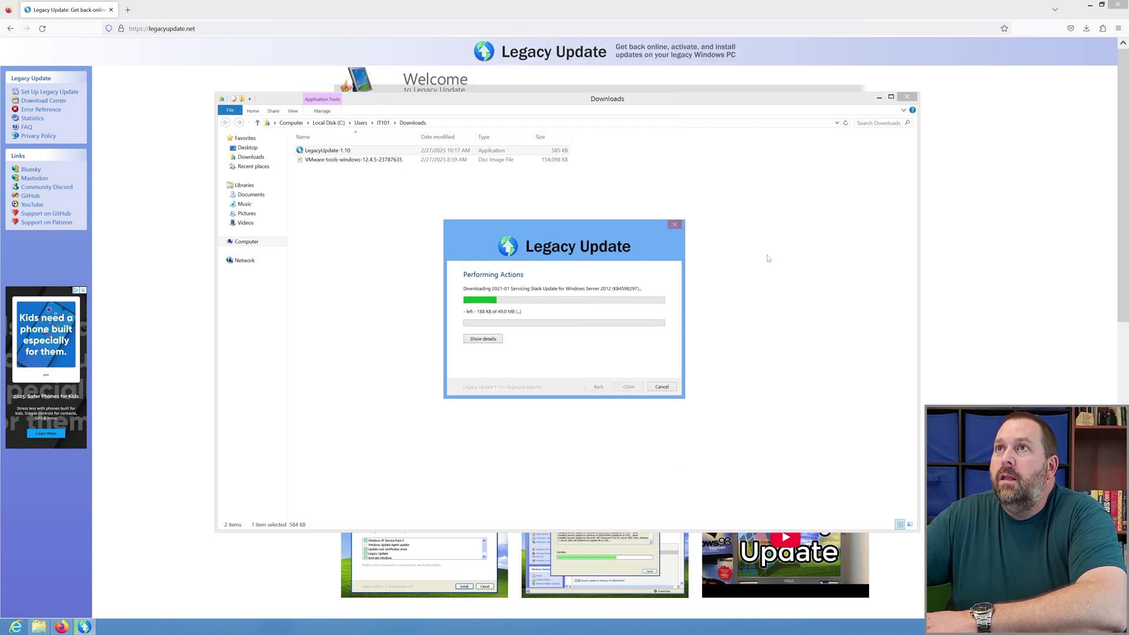
Close the Downloads folder window and the Firefox browser.
{"action": "left_click", "coordinate": [906, 97]}
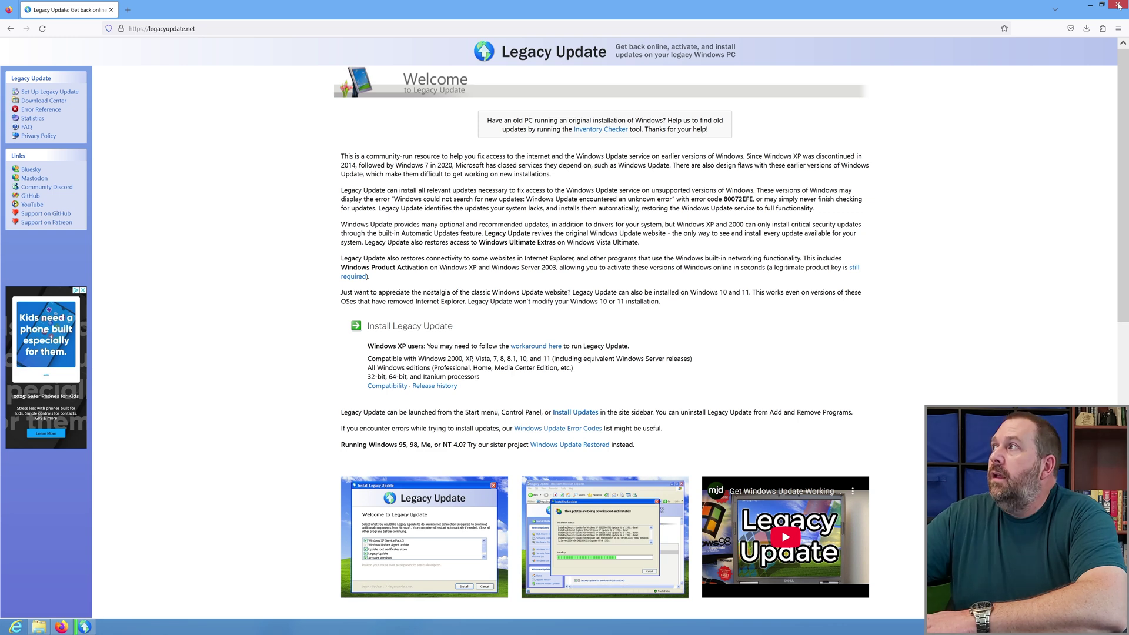
{"action": "left_click", "coordinate": [1117, 7]}
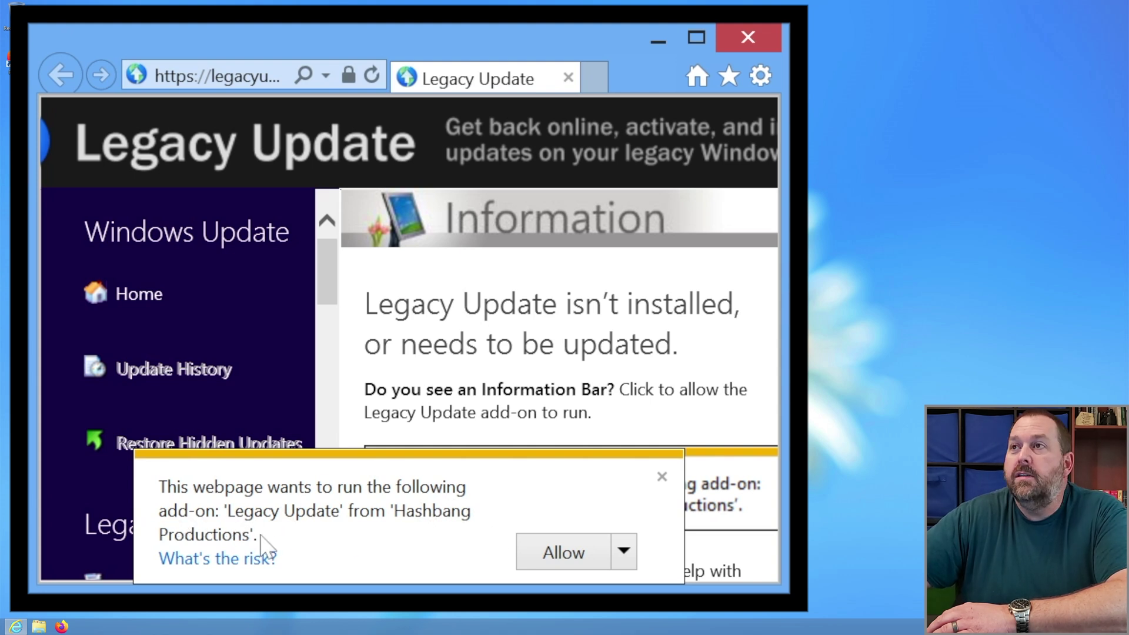
Allow the Legacy Update add-on from Hashbang Productions to run in Internet Explorer and maximize the window.
{"action": "left_click", "coordinate": [554, 559]}
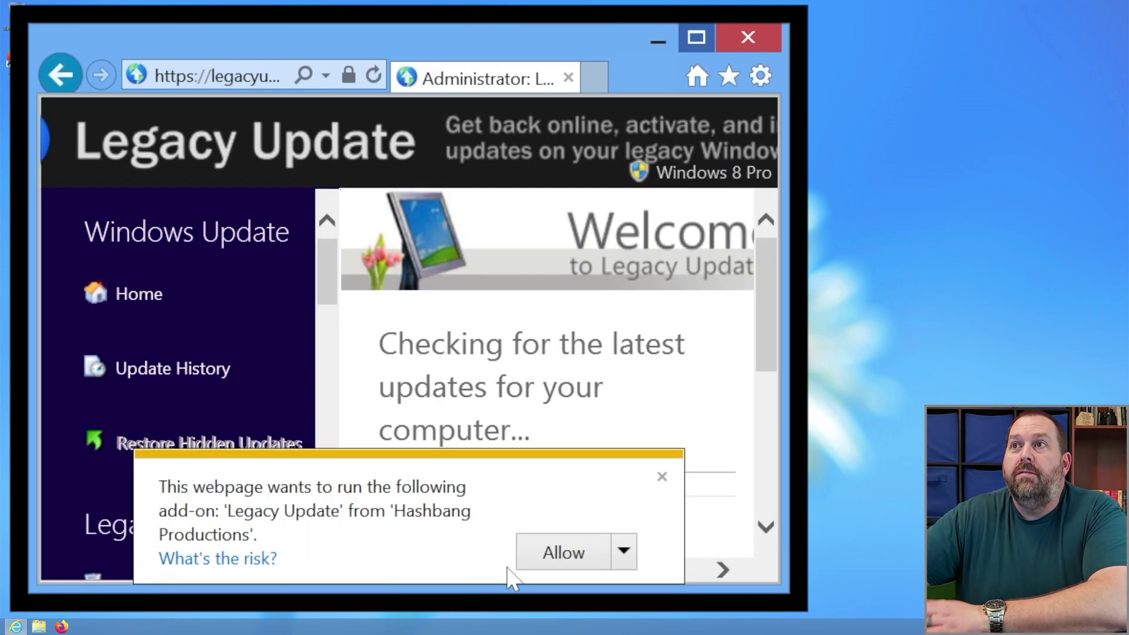
{"action": "left_click", "coordinate": [562, 554]}
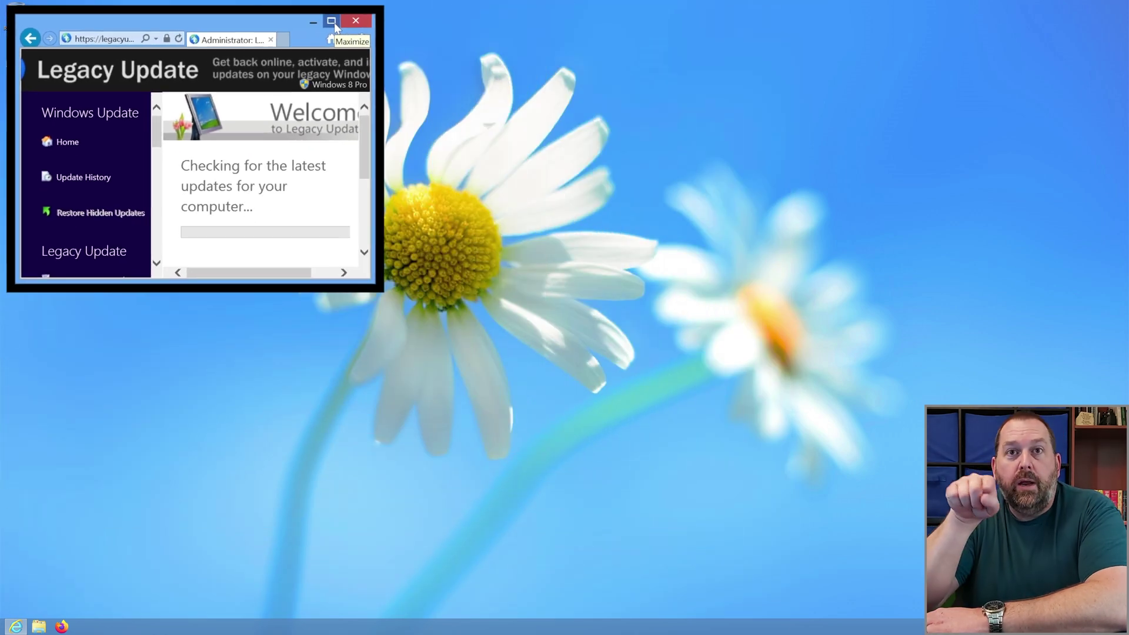
{"action": "left_click", "coordinate": [332, 22]}
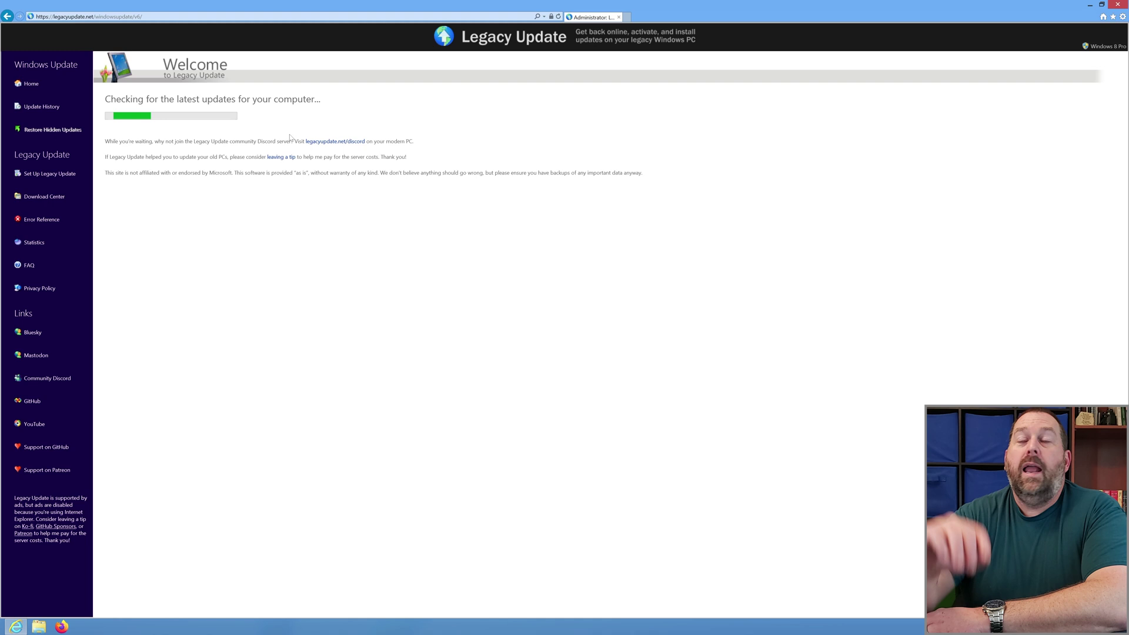
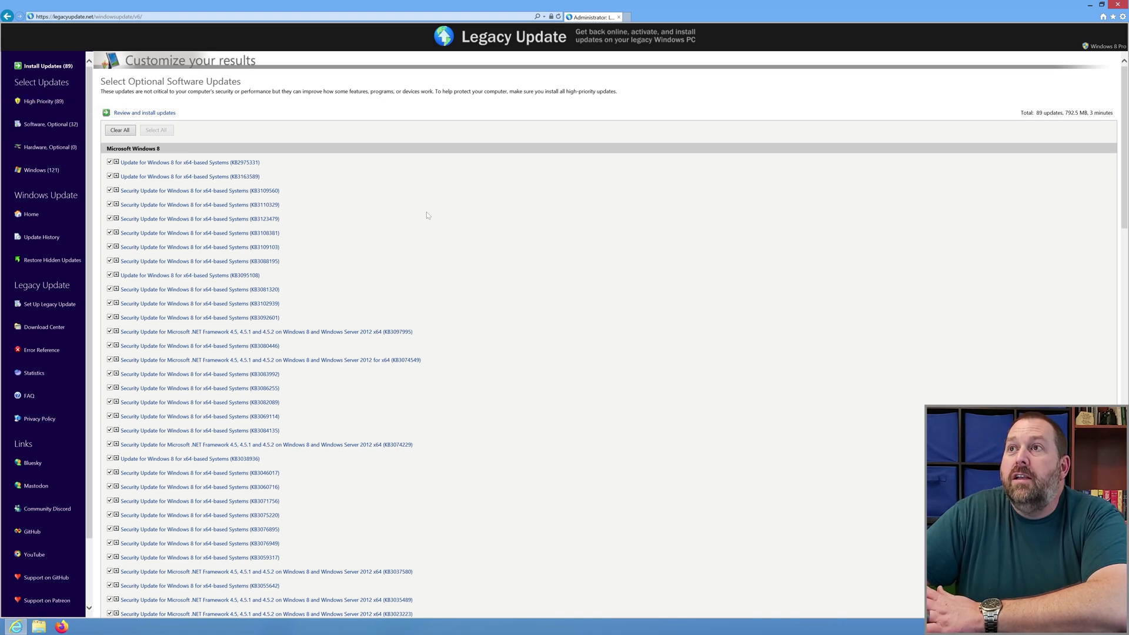
Select all optional software updates for Windows 8 in addition to the high-priority ones.
{"action": "scroll", "coordinate": [426, 212], "scroll_direction": "down", "scroll_amount": 9}
{"action": "scroll", "coordinate": [428, 217], "scroll_direction": "down", "scroll_amount": 9}
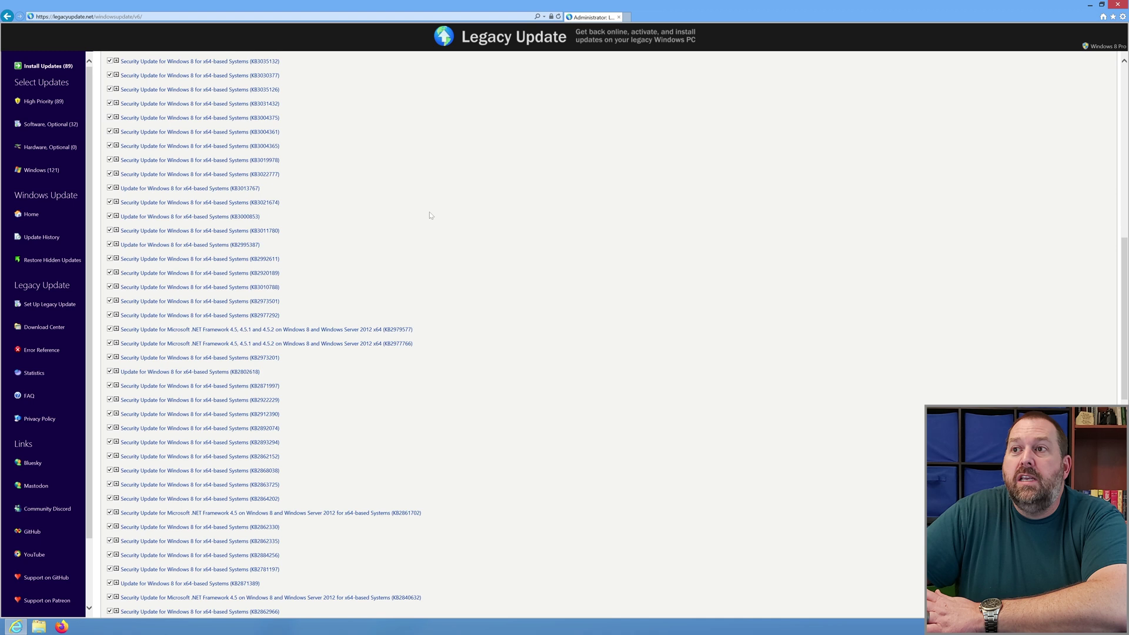
{"action": "scroll", "coordinate": [430, 215], "scroll_direction": "down", "scroll_amount": 5}
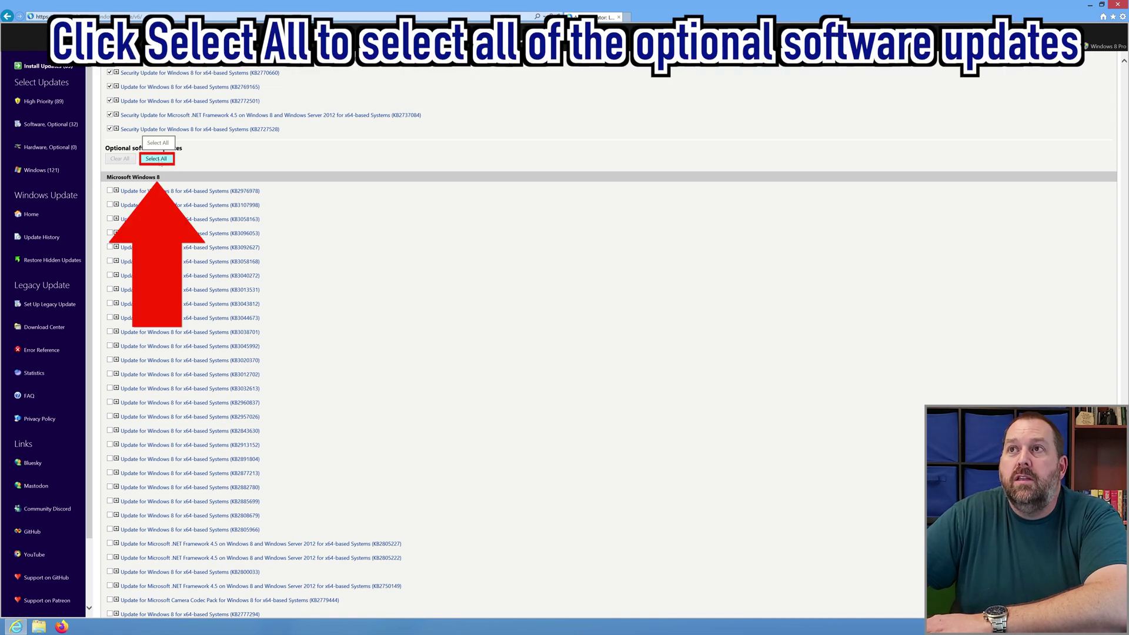
{"action": "left_click", "coordinate": [157, 159]}
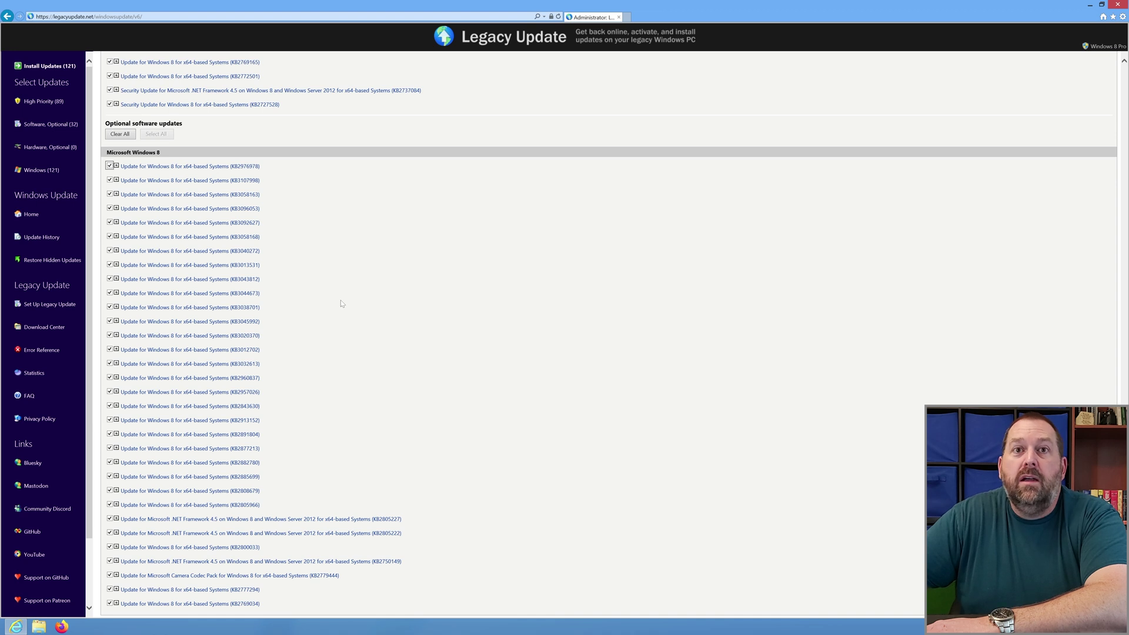
Review and install all the selected updates and restart the computer to apply them.
{"action": "left_click", "coordinate": [64, 67]}
{"action": "scroll", "coordinate": [363, 230], "scroll_direction": "up", "scroll_amount": 20}
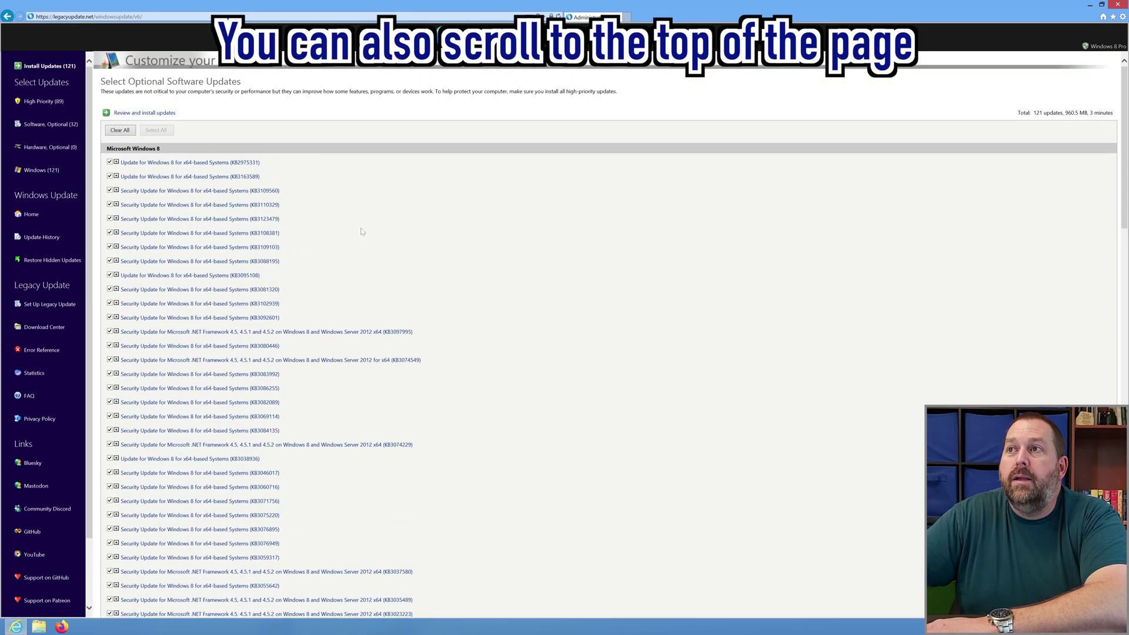
{"action": "left_click", "coordinate": [159, 114]}
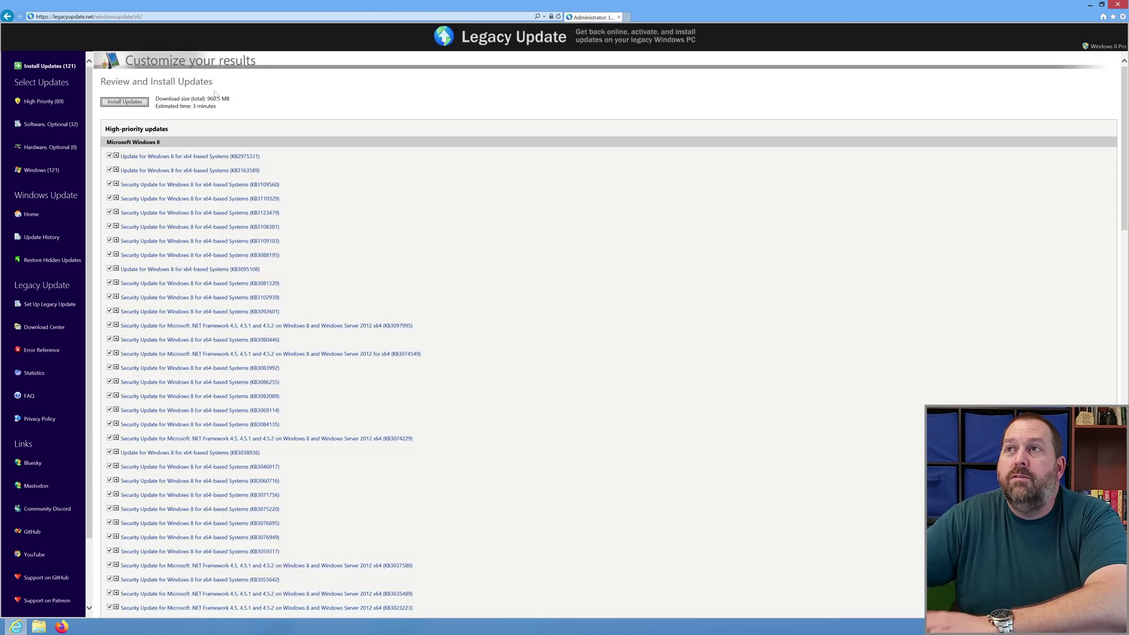
{"action": "left_click_drag", "start_coordinate": [207, 98], "coordinate": [241, 97]}
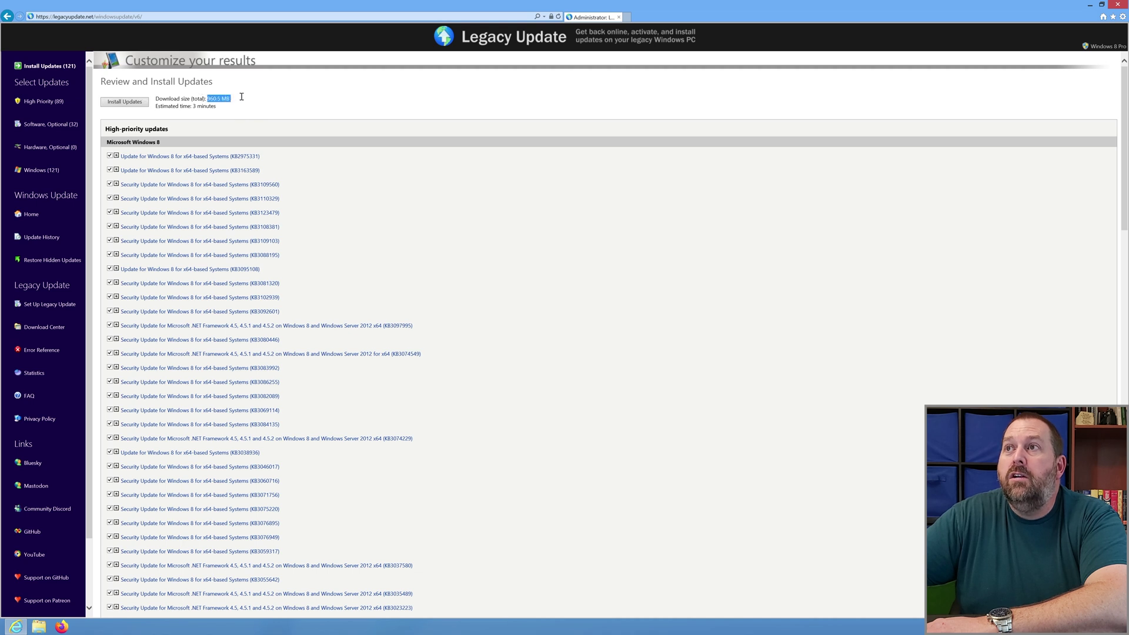
{"action": "left_click", "coordinate": [189, 99]}
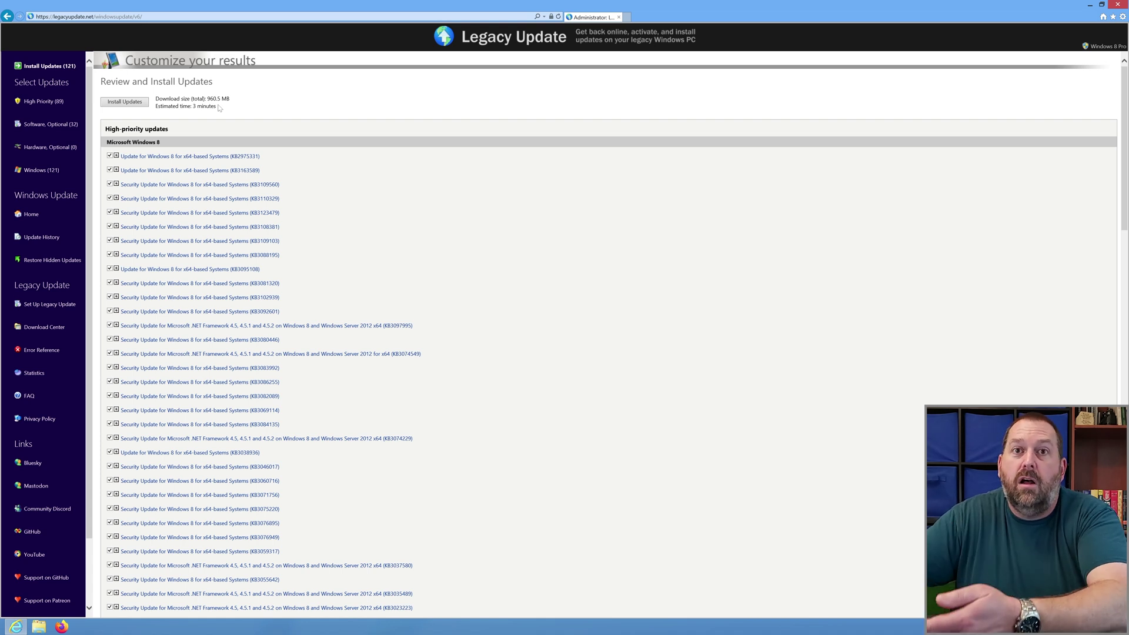
{"action": "left_click", "coordinate": [133, 104]}
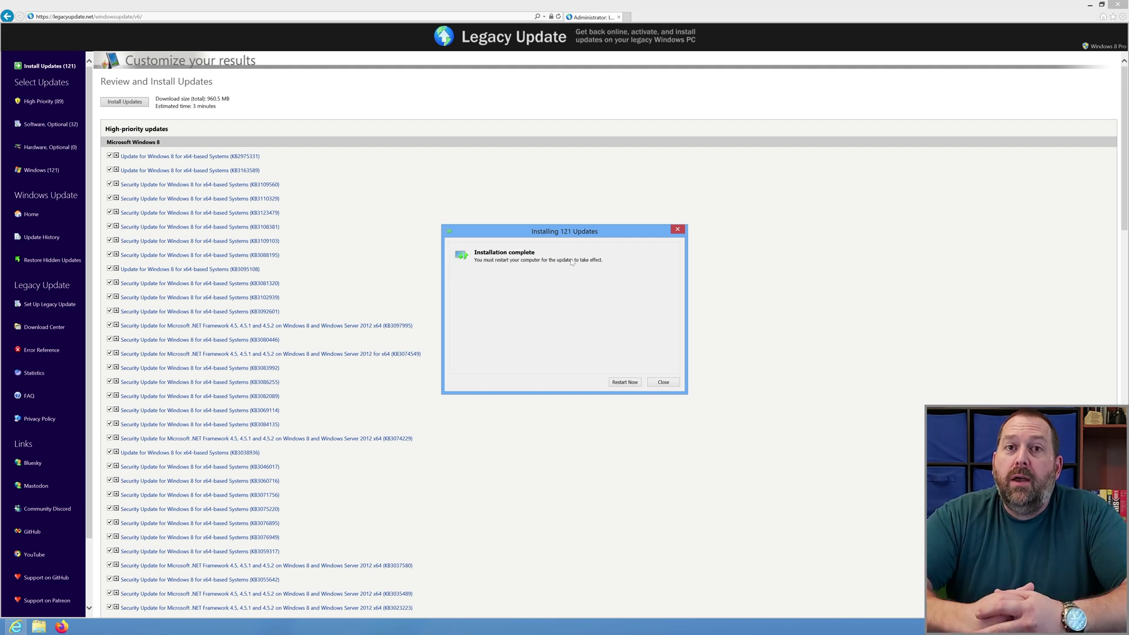
{"action": "left_click", "coordinate": [627, 382]}
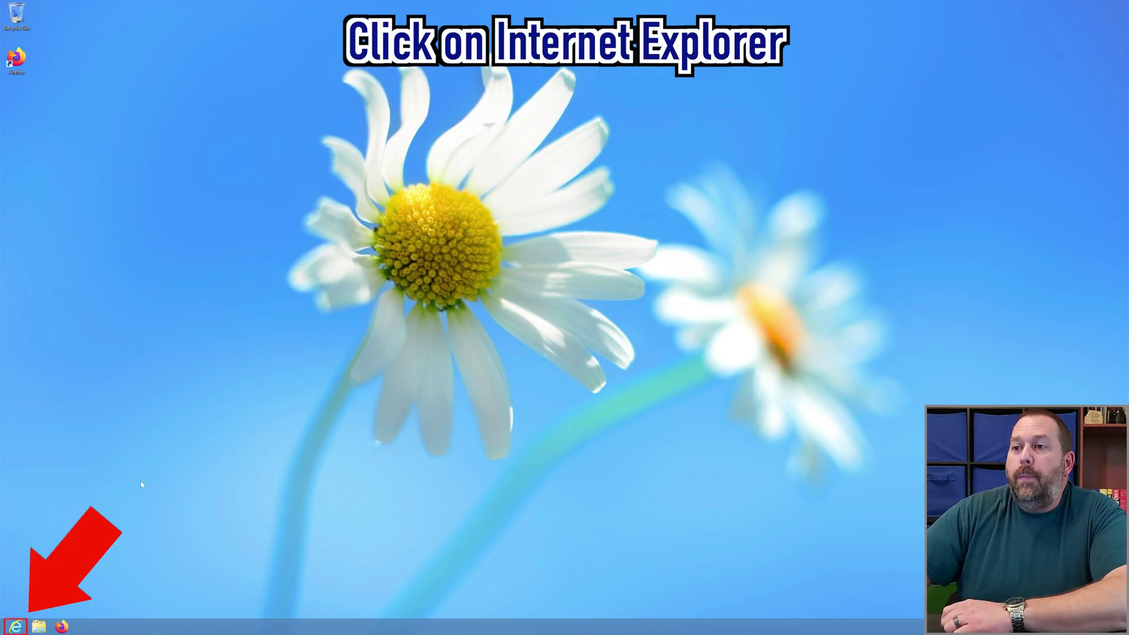
Open Internet Explorer from the desktop and go to duckduckgo.com.
{"action": "left_click", "coordinate": [17, 627]}
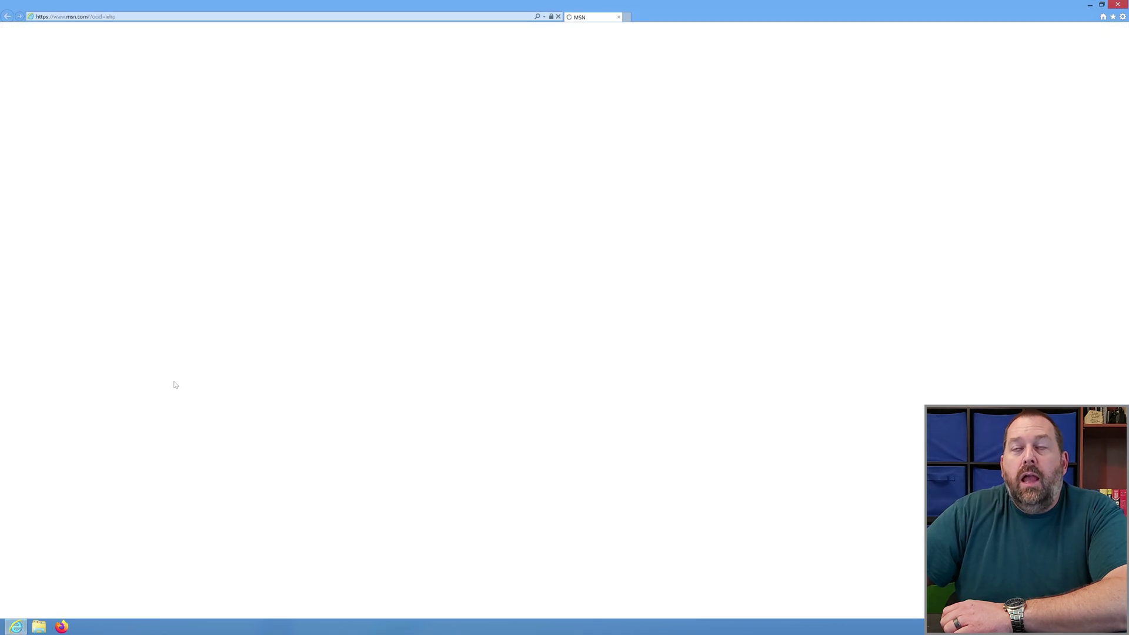
{"action": "left_click", "coordinate": [350, 16]}
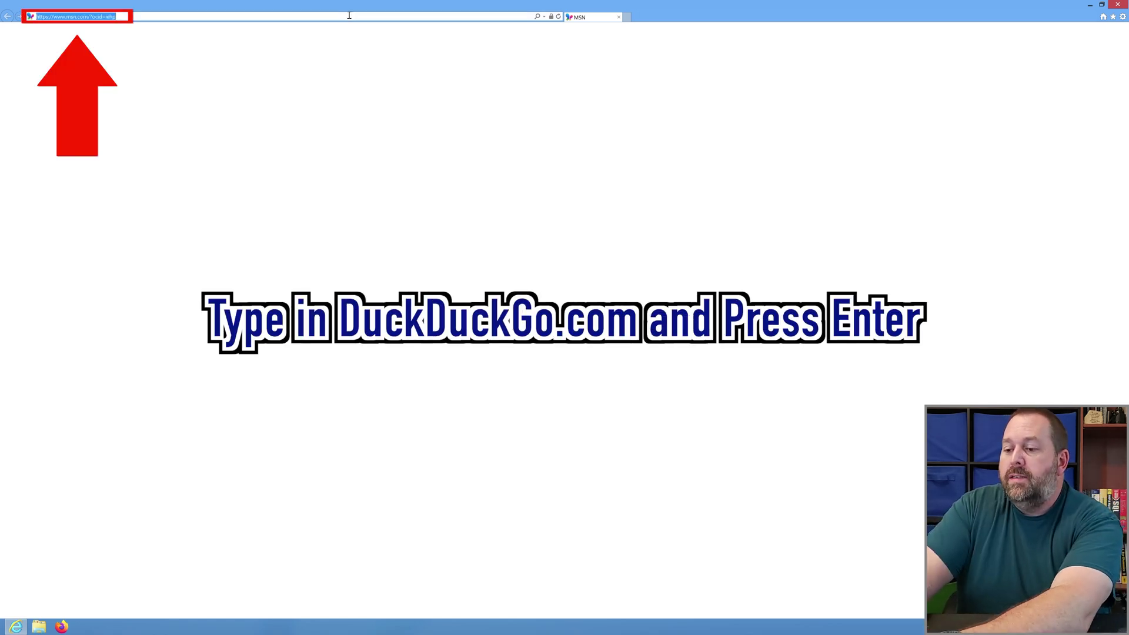
{"action": "type", "text": "duckduck"}
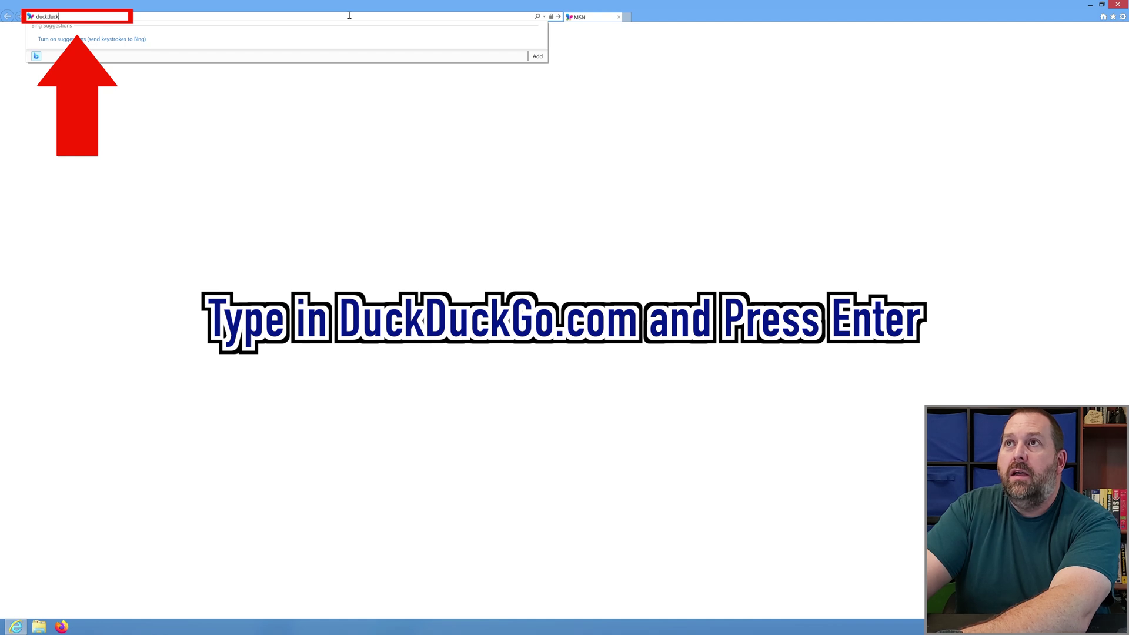
{"action": "type", "text": "go.com"}
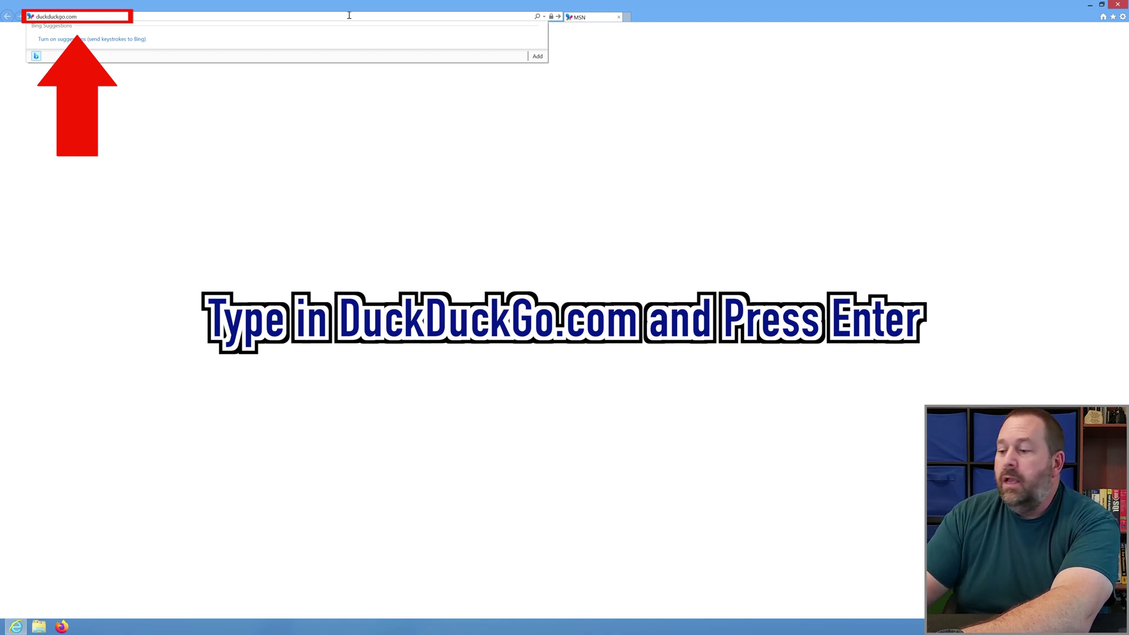
{"action": "key", "text": "Return"}
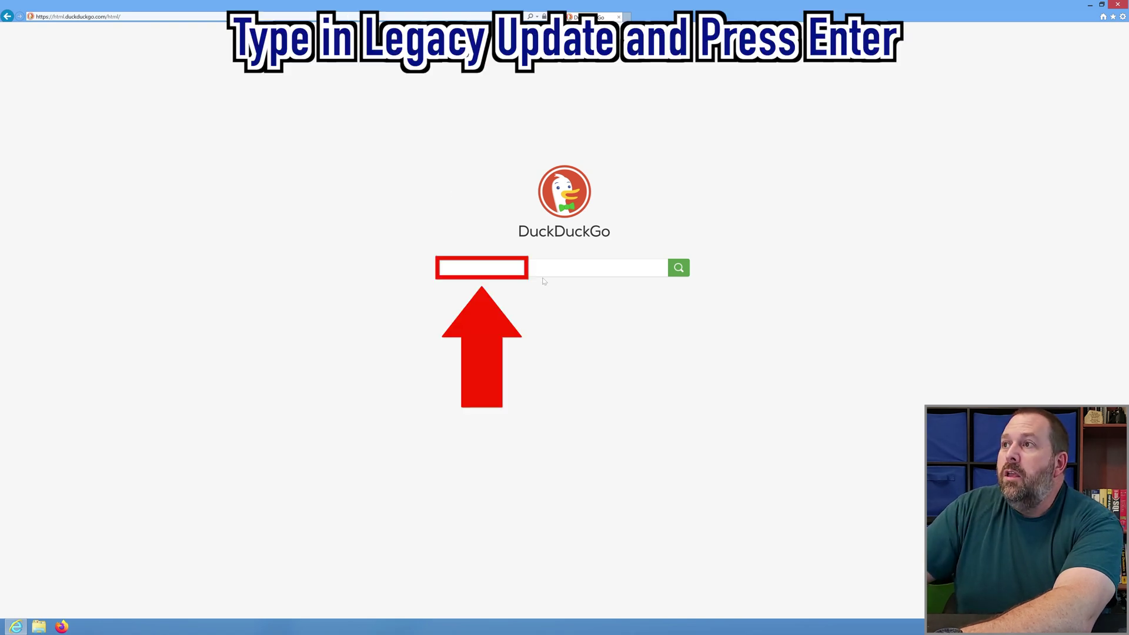
Search DuckDuckGo for "legacy update".
{"action": "type", "text": "leg"}
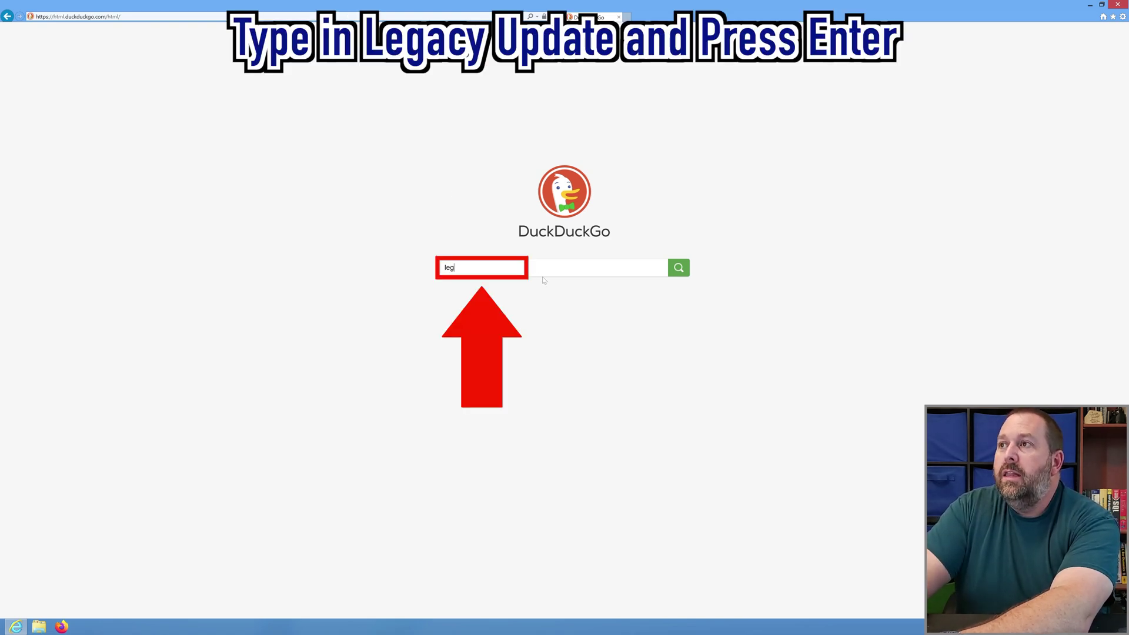
{"action": "type", "text": "acy update"}
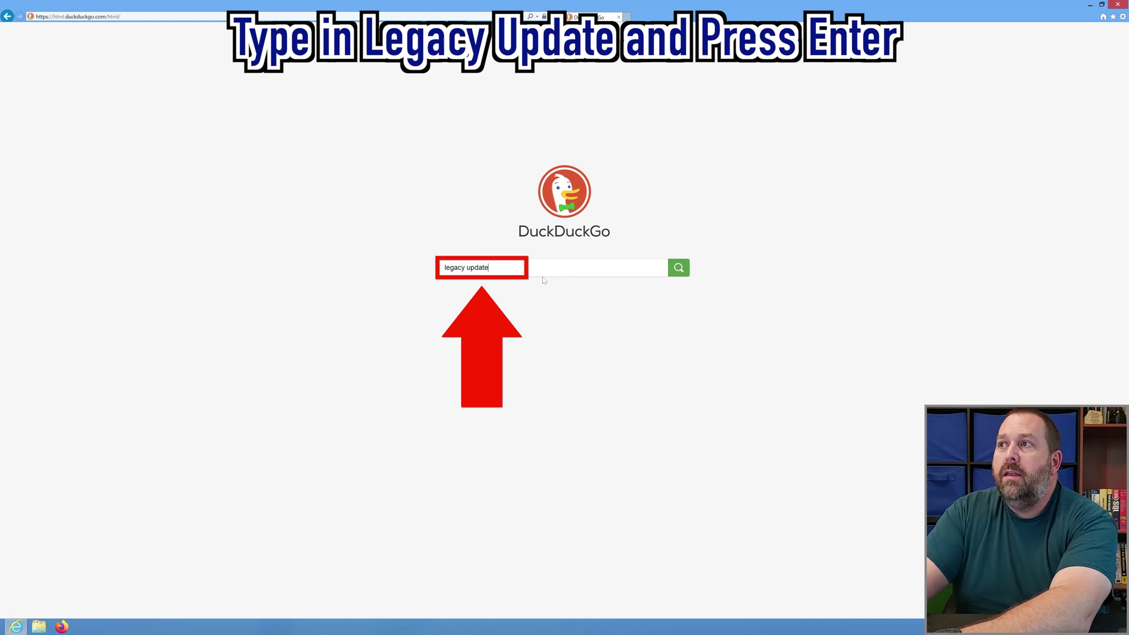
{"action": "key", "text": "Return"}
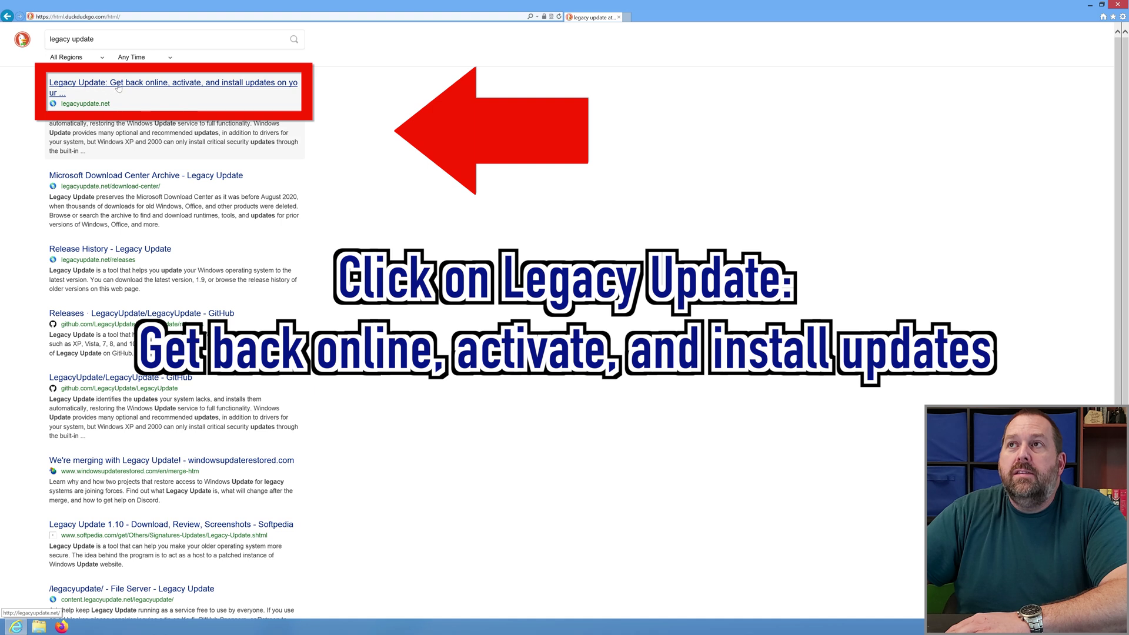
Open the legacyupdate.net search result and start its update check, allowing Legacy Update to make changes to the computer.
{"action": "left_click", "coordinate": [265, 87]}
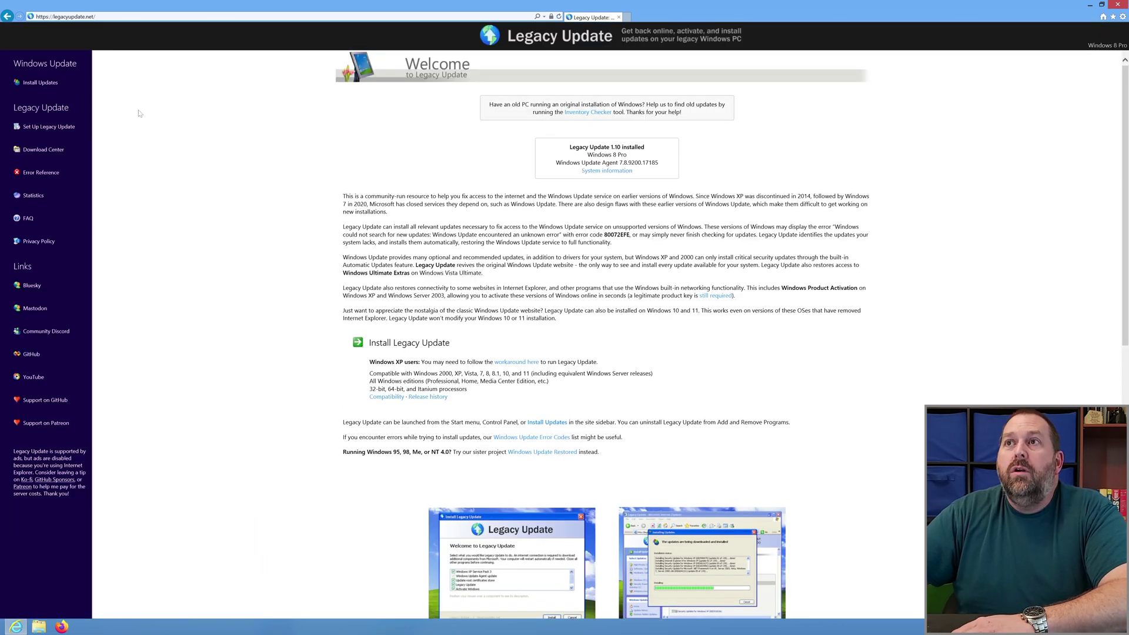
{"action": "left_click", "coordinate": [41, 83]}
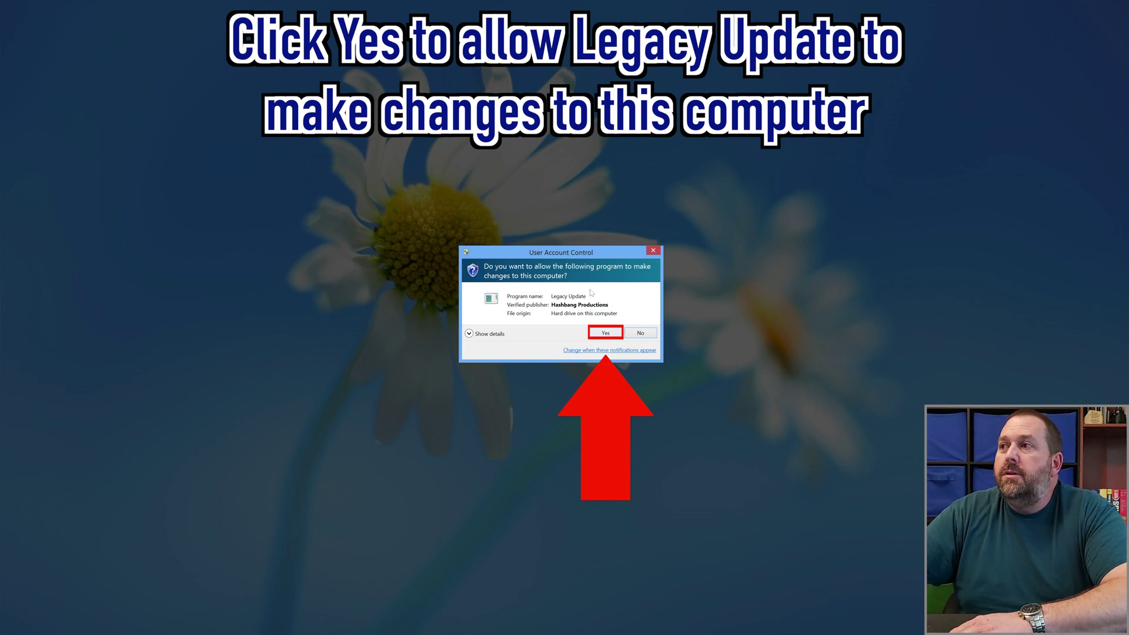
{"action": "left_click", "coordinate": [602, 333]}
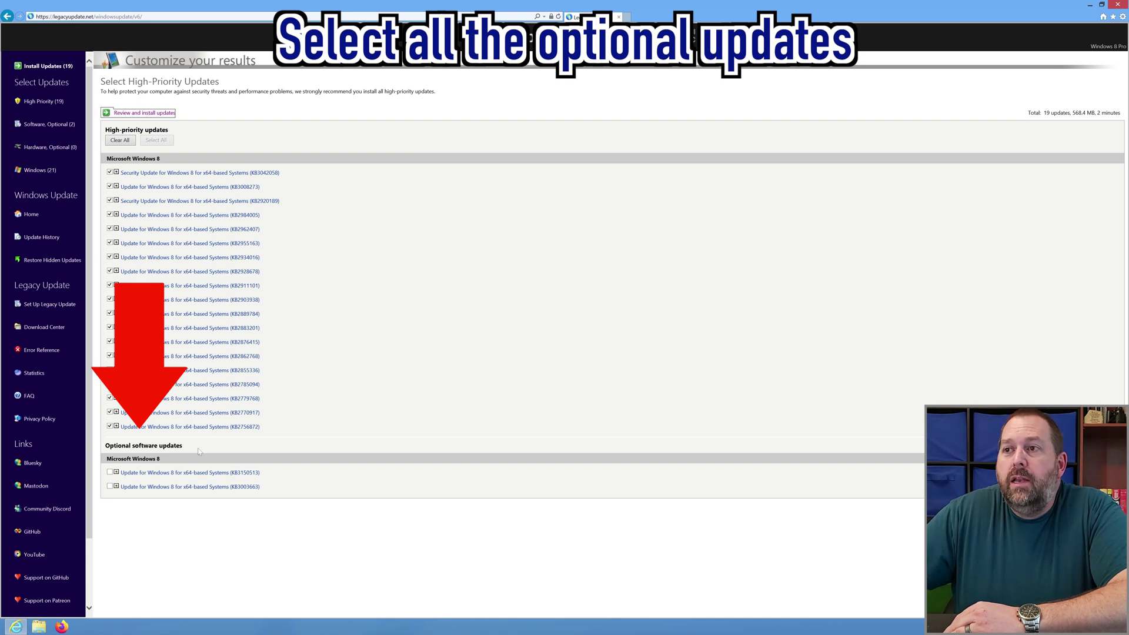
Add optional updates KB3150513 and KB3003663 to the high-priority selection, and review and install all the selected updates.
{"action": "left_click", "coordinate": [110, 473]}
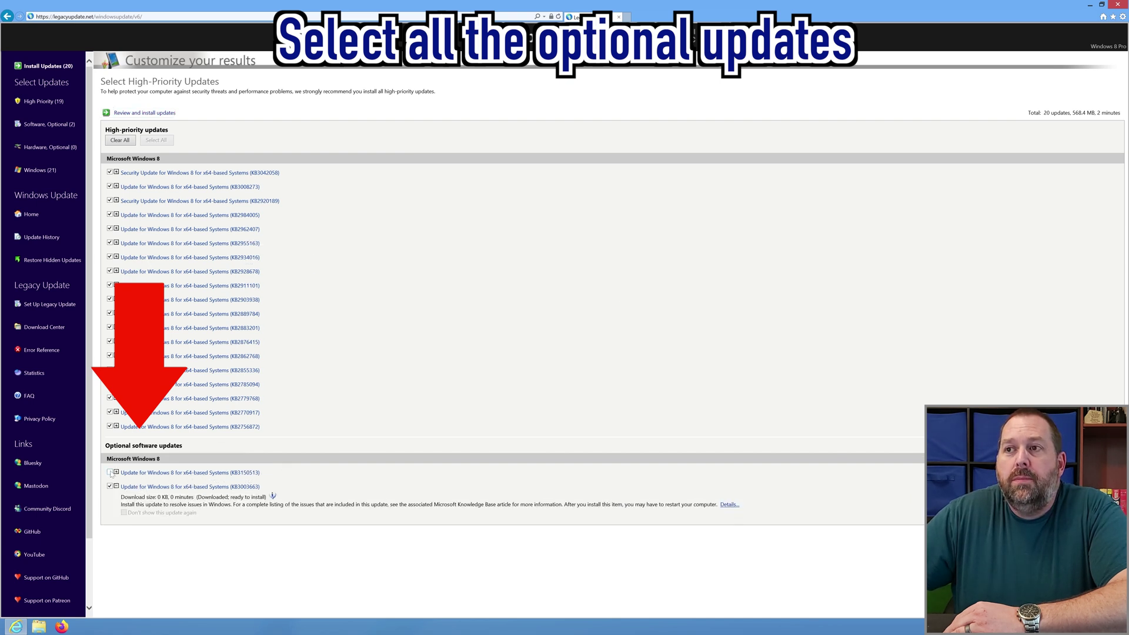
{"action": "left_click", "coordinate": [109, 512]}
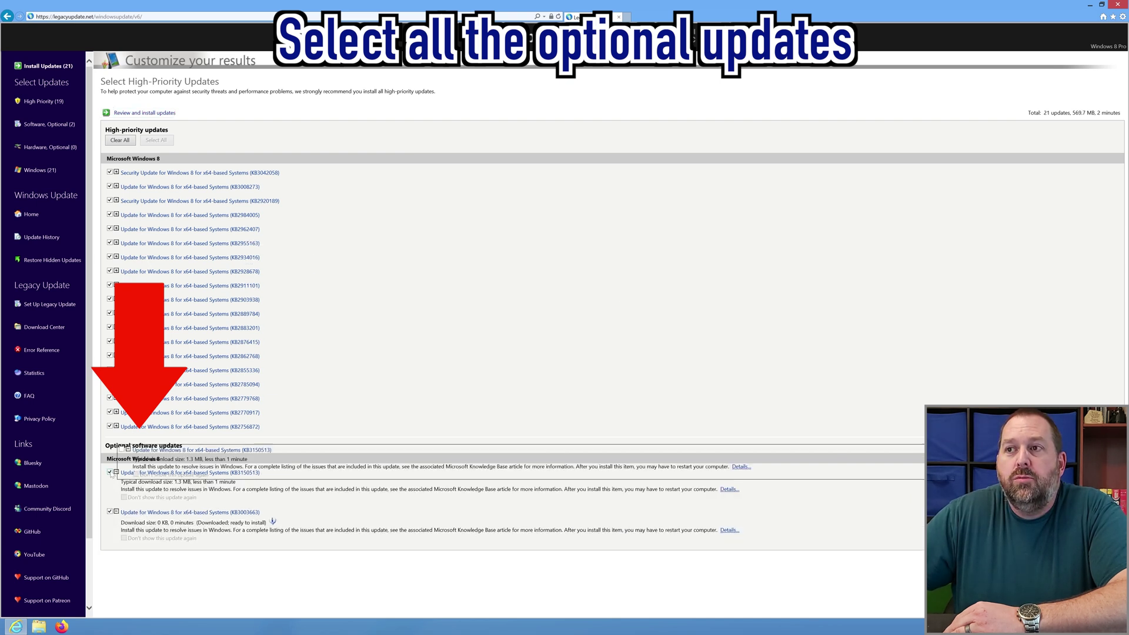
{"action": "left_click", "coordinate": [149, 114]}
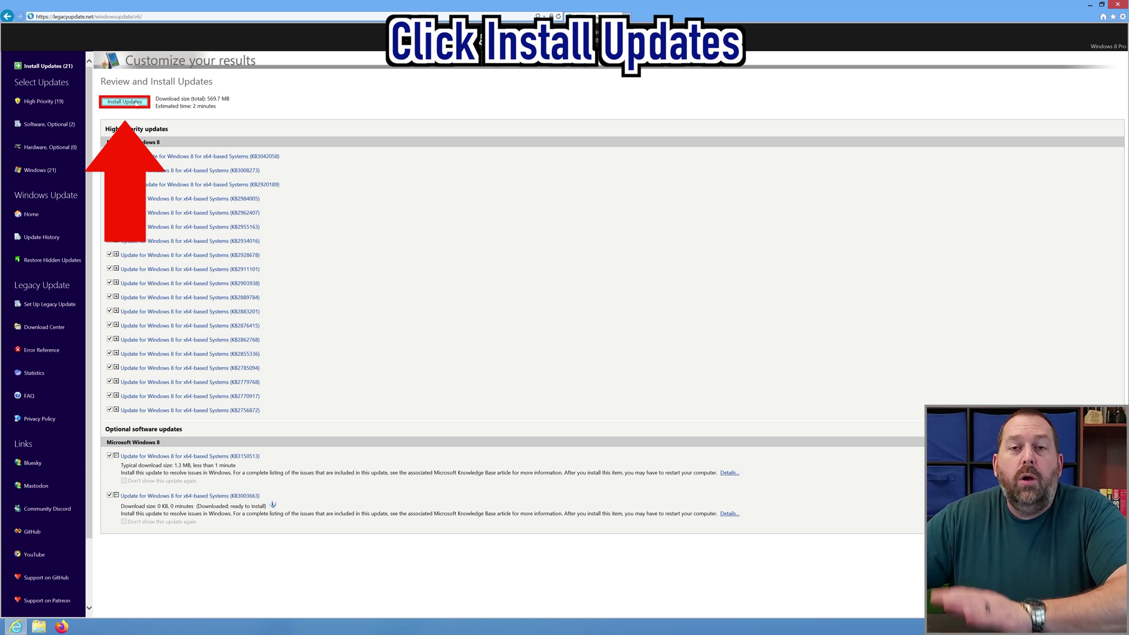
{"action": "left_click", "coordinate": [136, 103]}
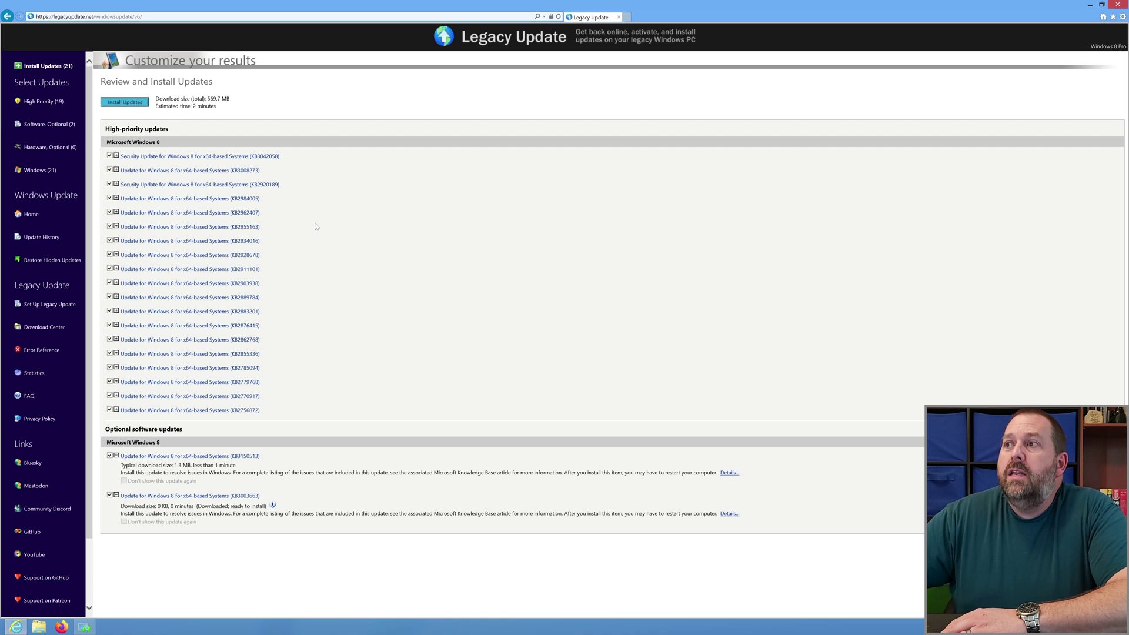